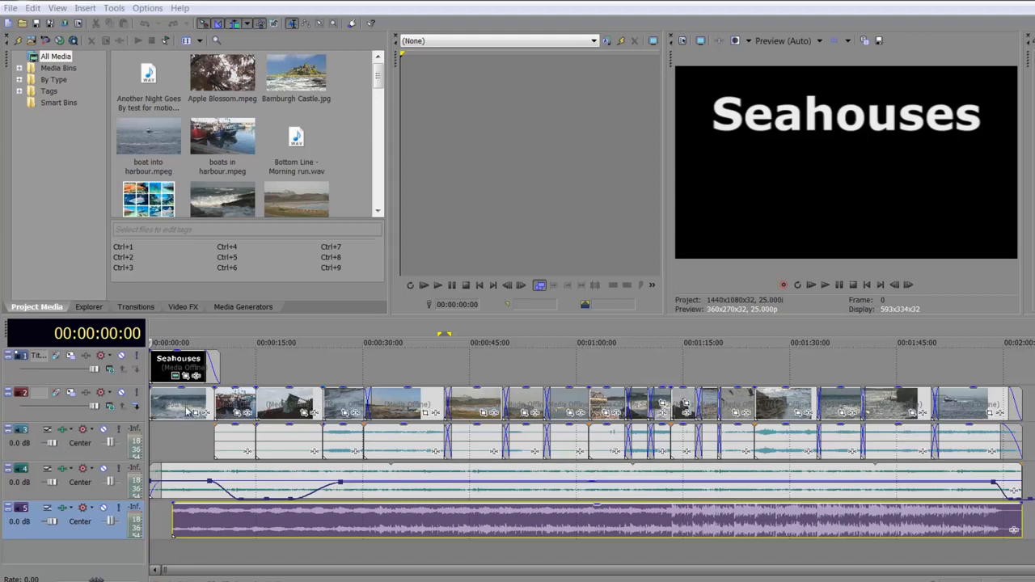
Select the beach clip around 00:00:35:09 on the second video track and jump the cursor between its start and end edges.
click(188, 411)
click(400, 402)
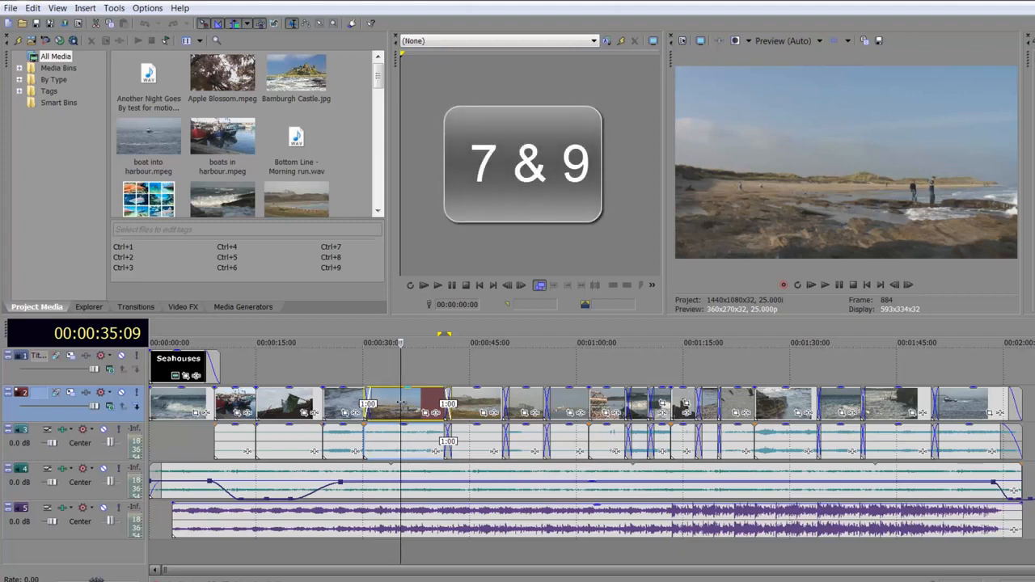
key(Left)
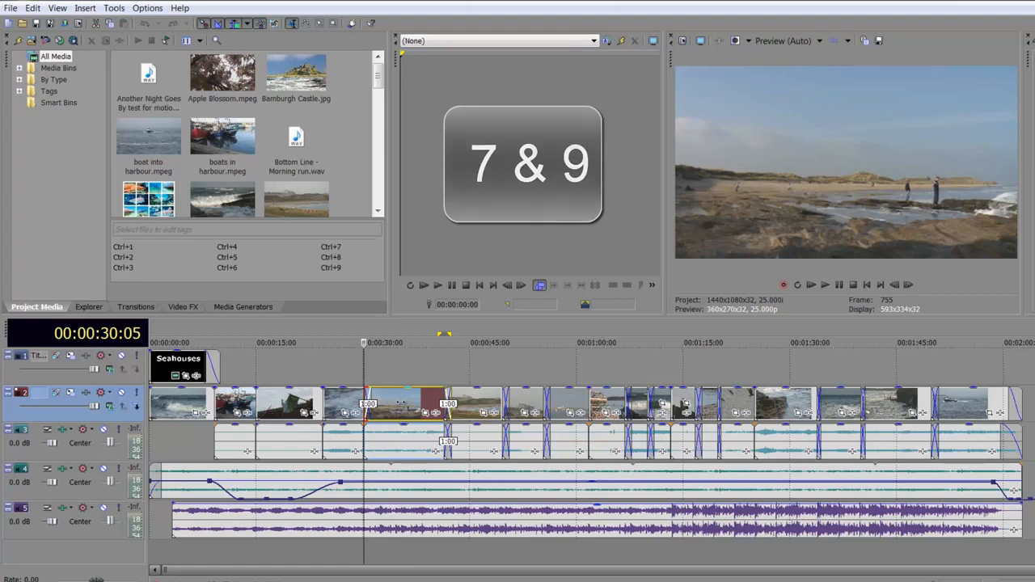
key(Right)
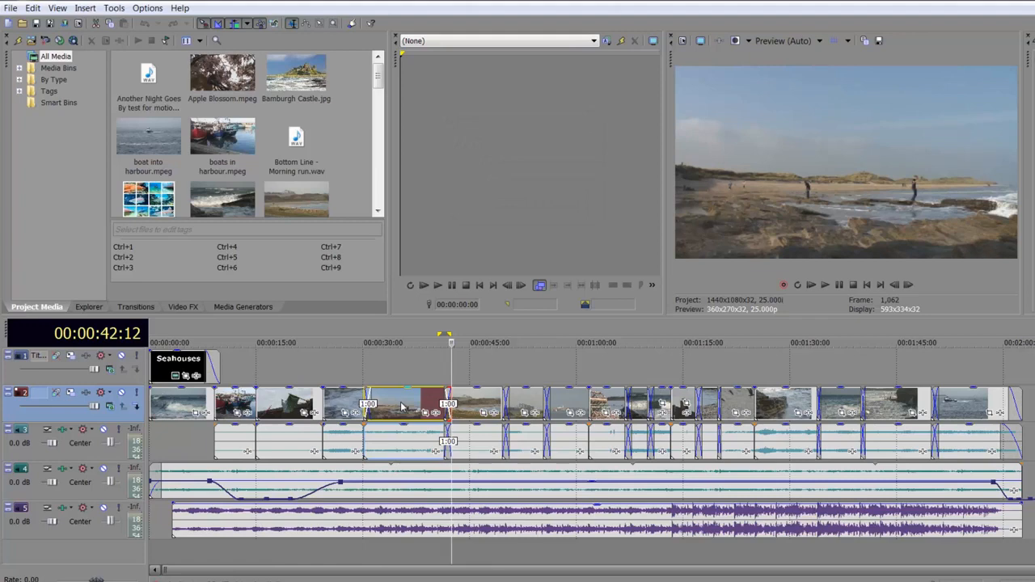
key(Left)
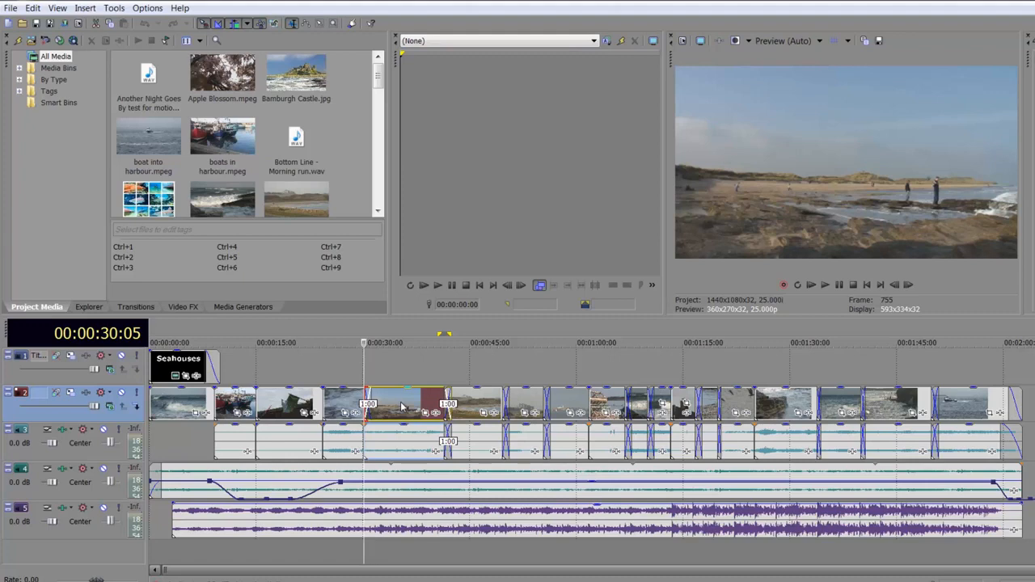
Step the cursor forward and back through the neighbouring clip edges, and return to the beach clip at 00:00:35:09.
key(KP_9)
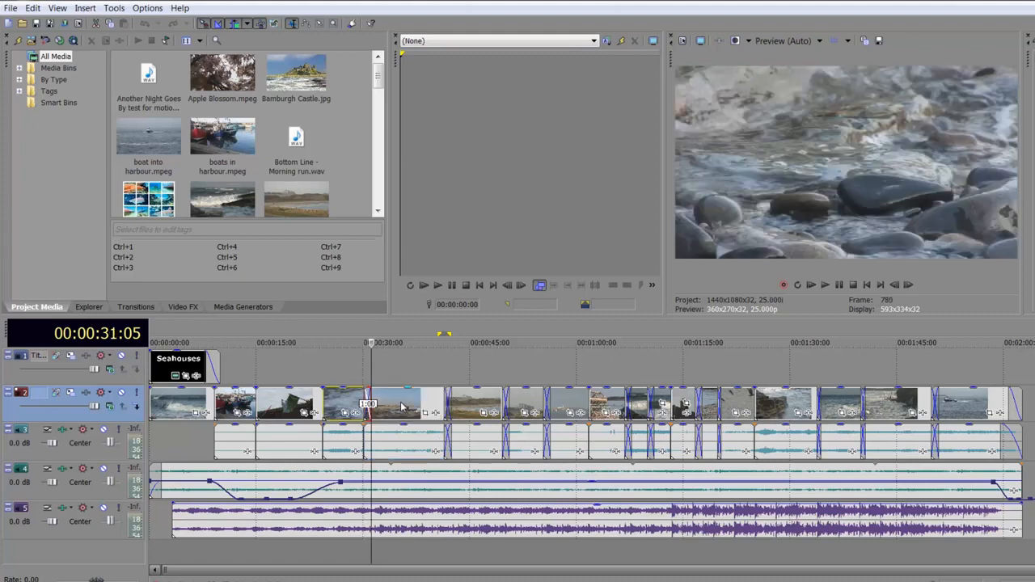
key(KP_7)
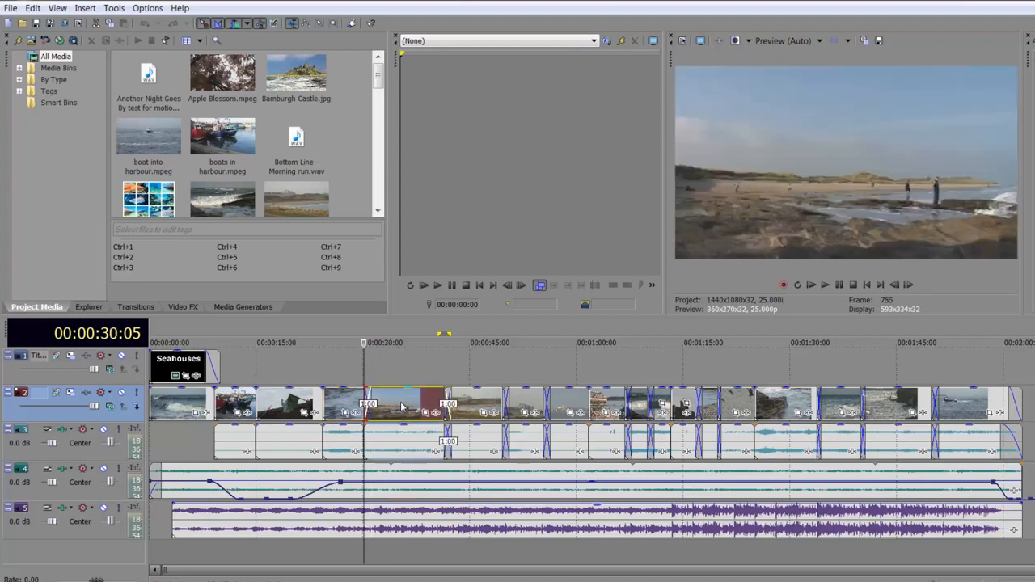
key(KP_9)
key(KP_9)
key(KP_9)
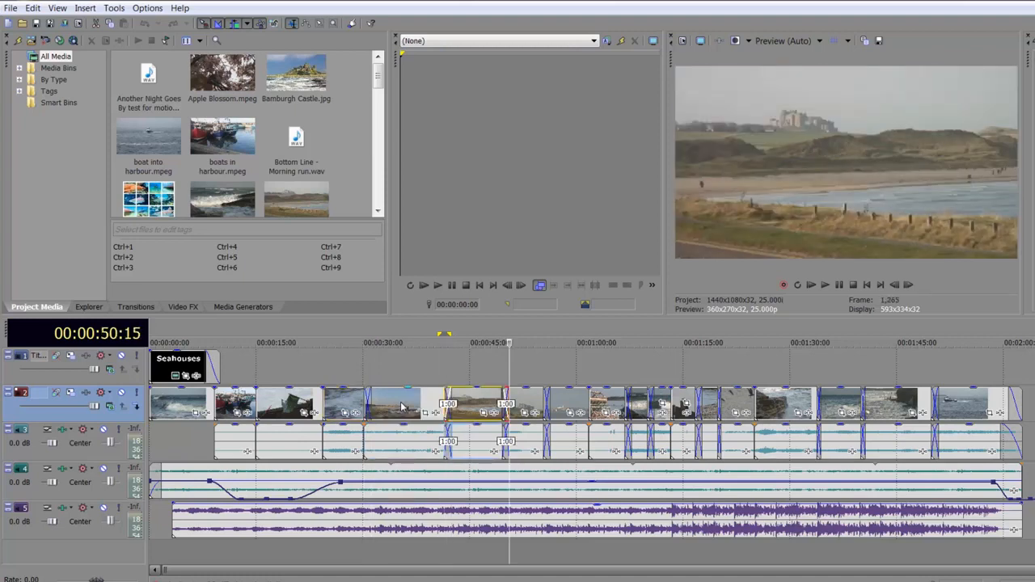
key(KP_7)
key(KP_7)
key(KP_7)
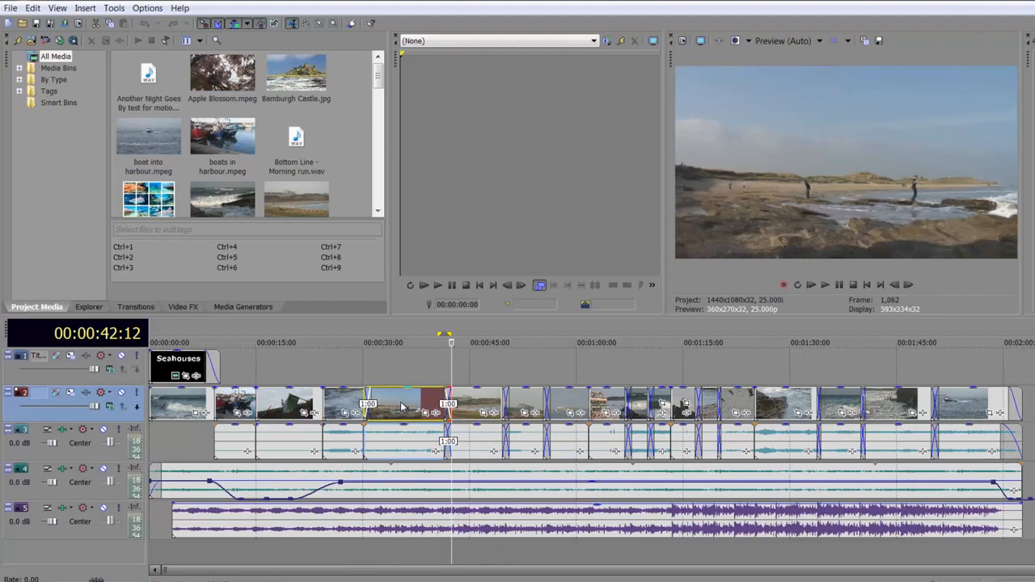
key(KP_7)
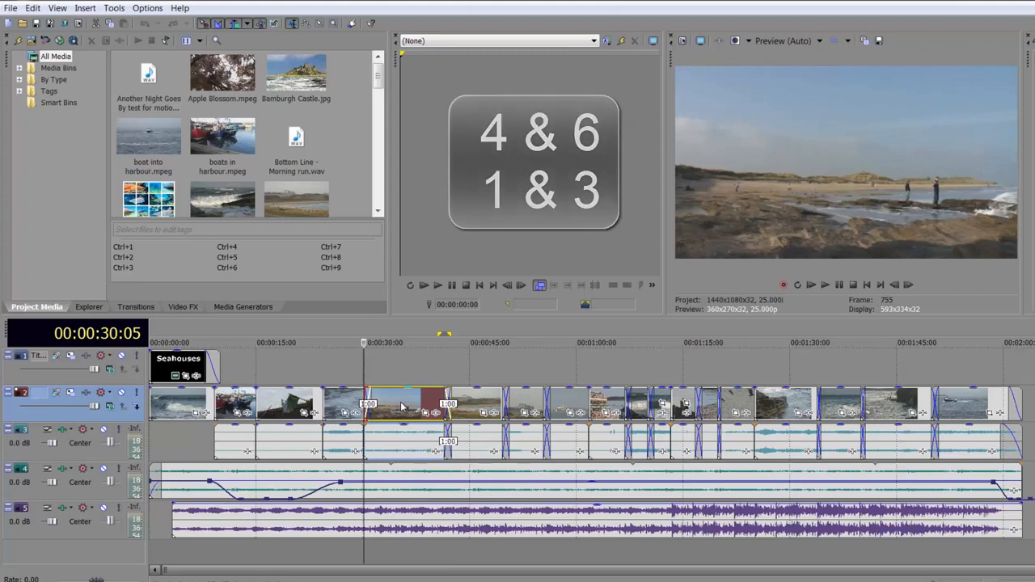
key(7)
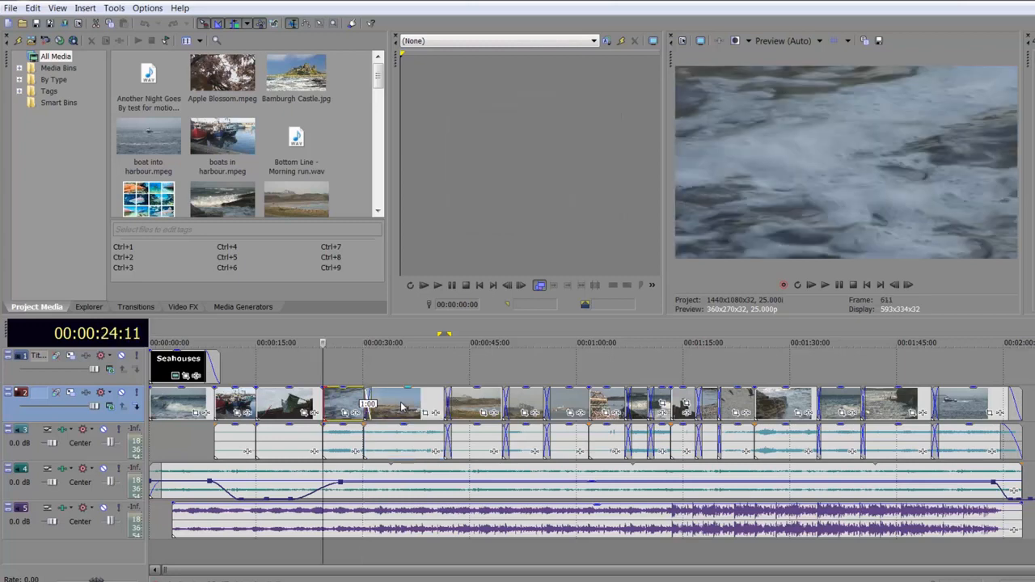
key(9)
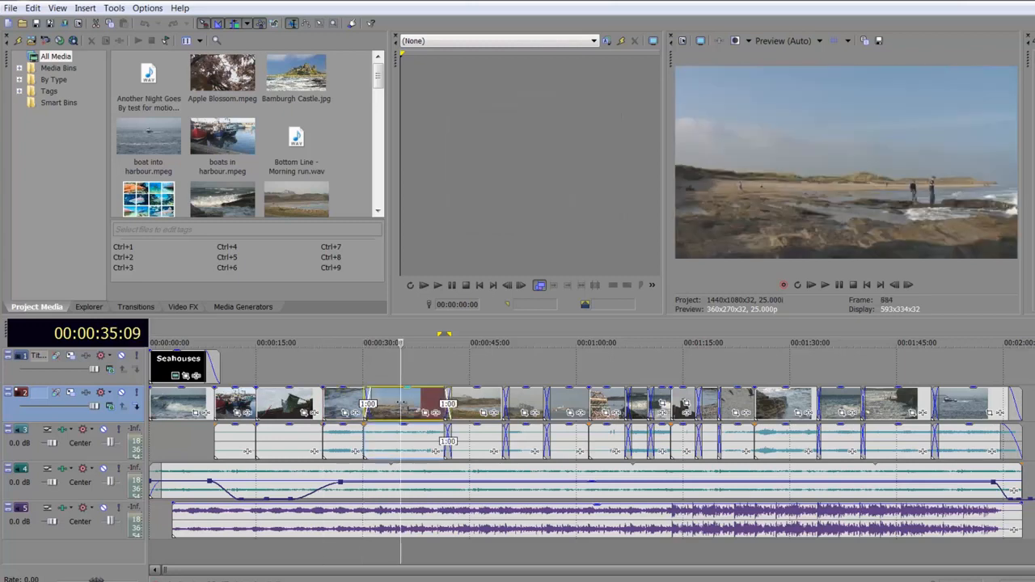
Nudge the beach clip earlier frame by frame until it overlaps the preceding clip by 2:05.
key(1)
key(1)
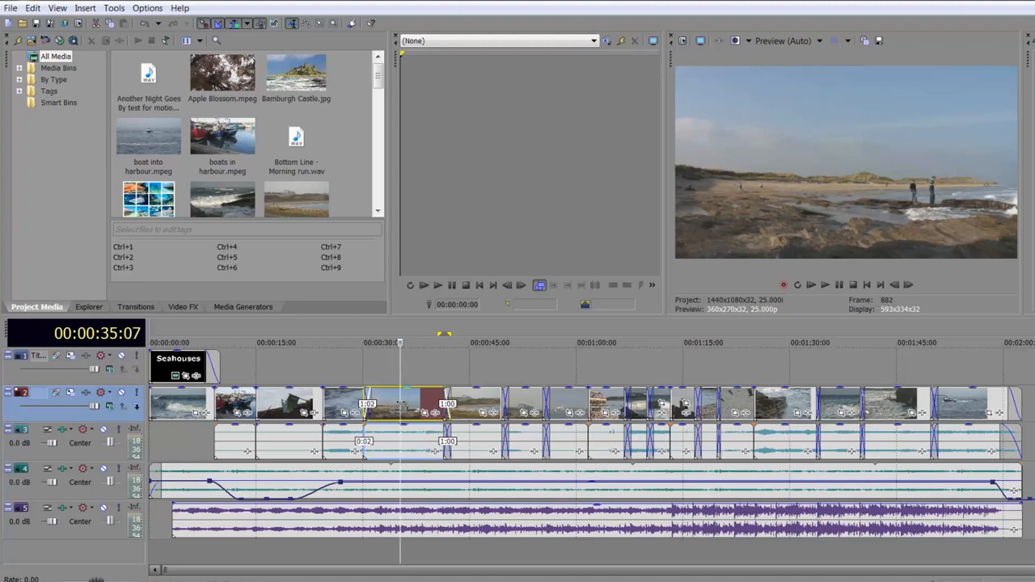
key(1)
key(1)
key(1)
key(1)
key(1)
key(1)
key(1)
key(1)
key(1)
key(1)
key(1)
key(1)
key(1)
key(1)
key(1)
key(1)
key(1)
key(1)
key(1)
key(1)
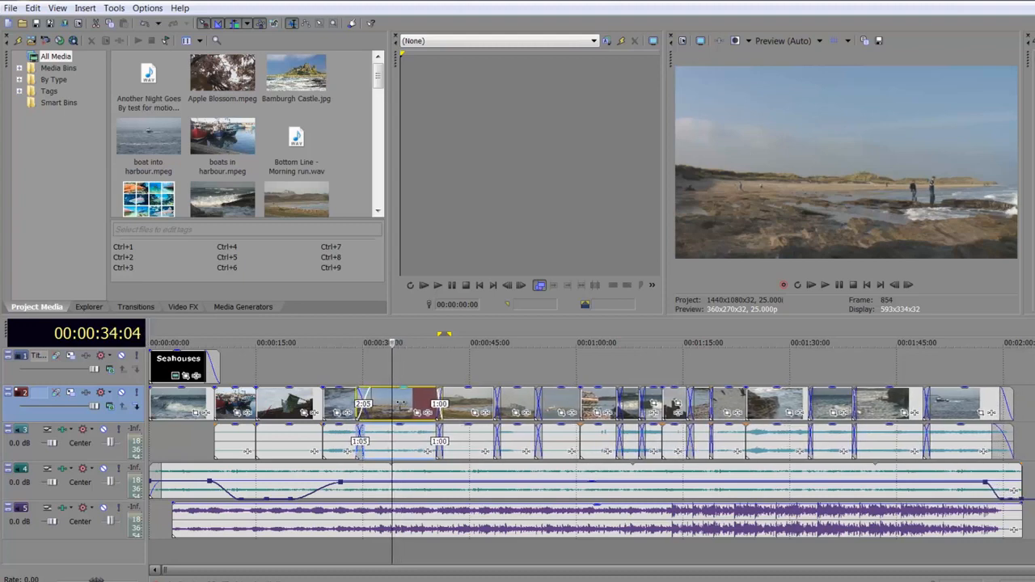
Nudge the beach clip later frame by frame until its overlap with the preceding clip is 1:04.
key(3)
key(3)
key(3)
key(3)
key(3)
key(3)
key(3)
key(3)
key(3)
key(3)
key(3)
key(3)
key(3)
key(3)
key(3)
key(3)
key(3)
key(3)
key(3)
key(3)
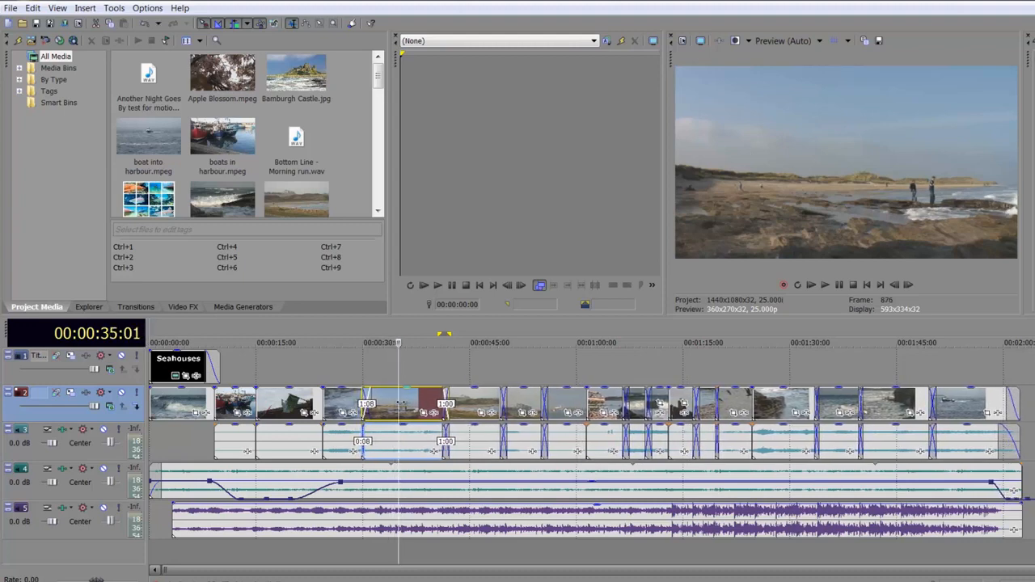
key(3)
key(3)
key(3)
key(3)
key(3)
key(3)
key(3)
key(3)
key(3)
key(3)
key(3)
key(3)
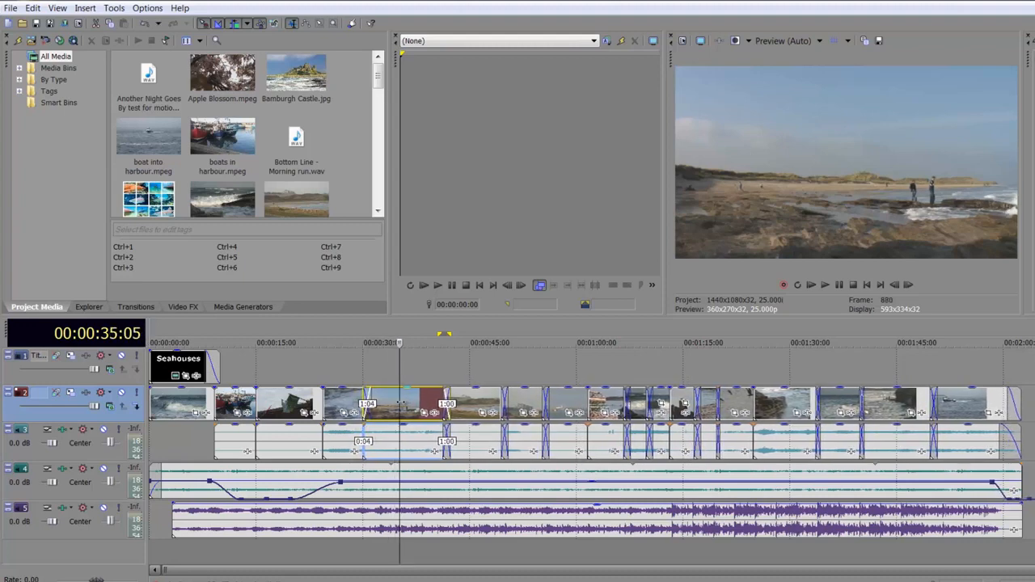
Nudge the beach clip earlier again to a 1:10 overlap with the preceding clip.
key(1)
key(1)
key(1)
key(1)
key(1)
key(1)
key(1)
key(1)
key(1)
key(1)
key(1)
key(1)
key(1)
key(1)
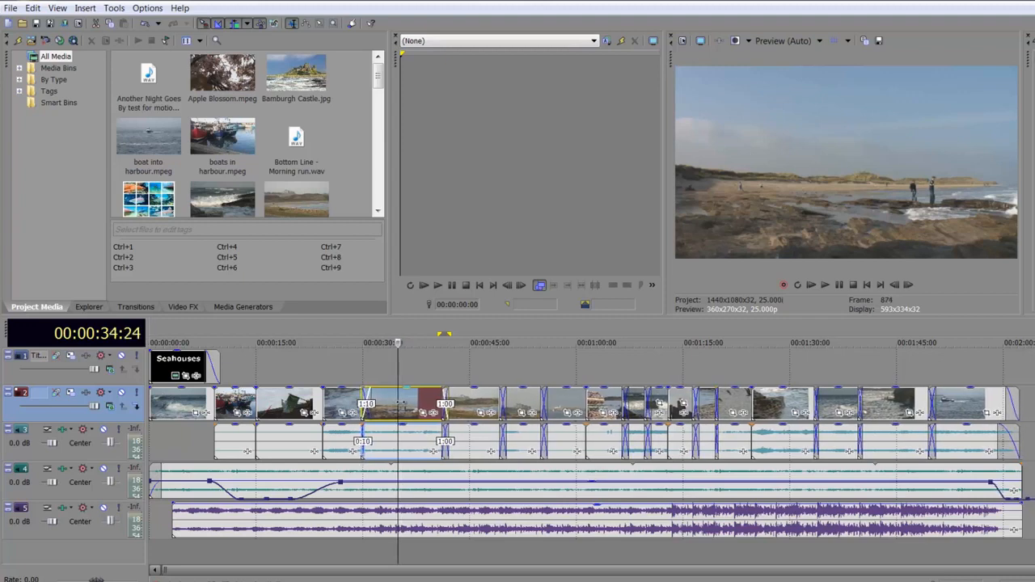
Nudge the beach clip later to a 1:06 overlap with the preceding clip.
key(3)
key(3)
key(3)
key(3)
key(3)
key(3)
key(3)
key(3)
key(3)
key(3)
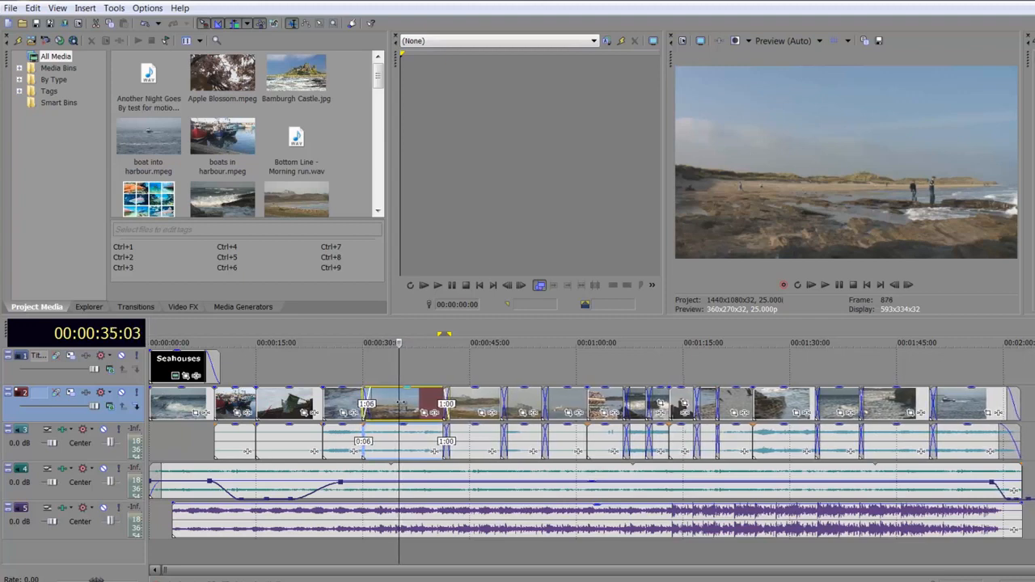
Nudge the beach clip a few frames earlier and back later, to a 0:23 overlap with the preceding clip.
key(1)
key(1)
key(1)
key(1)
key(1)
key(1)
key(3)
key(3)
key(3)
key(3)
key(3)
key(3)
key(3)
key(3)
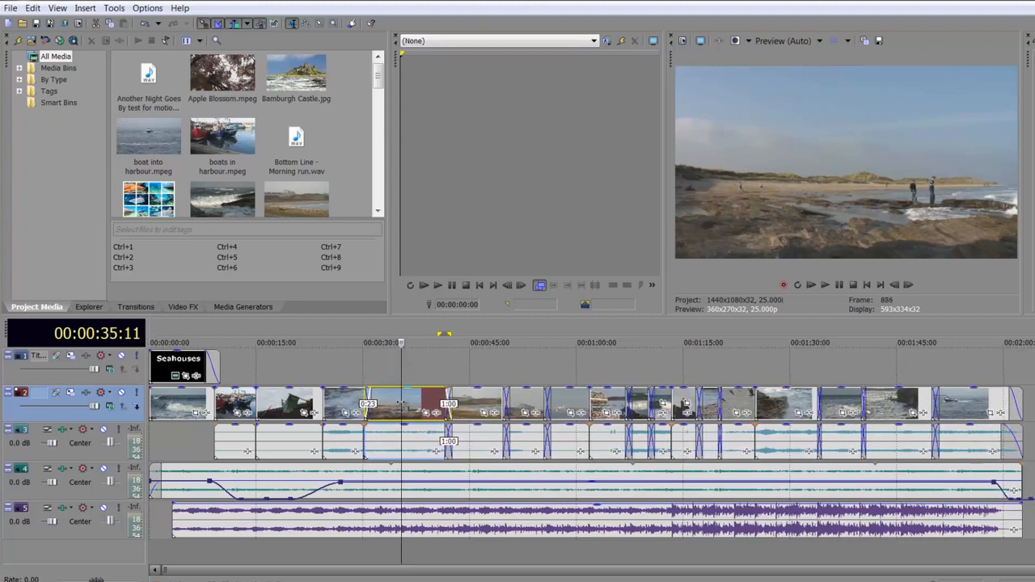
Nudge the beach clip slightly later and back earlier, to a 1:00 overlap with the preceding clip.
key(3)
key(3)
key(3)
key(3)
key(1)
key(1)
key(1)
key(1)
key(1)
key(1)
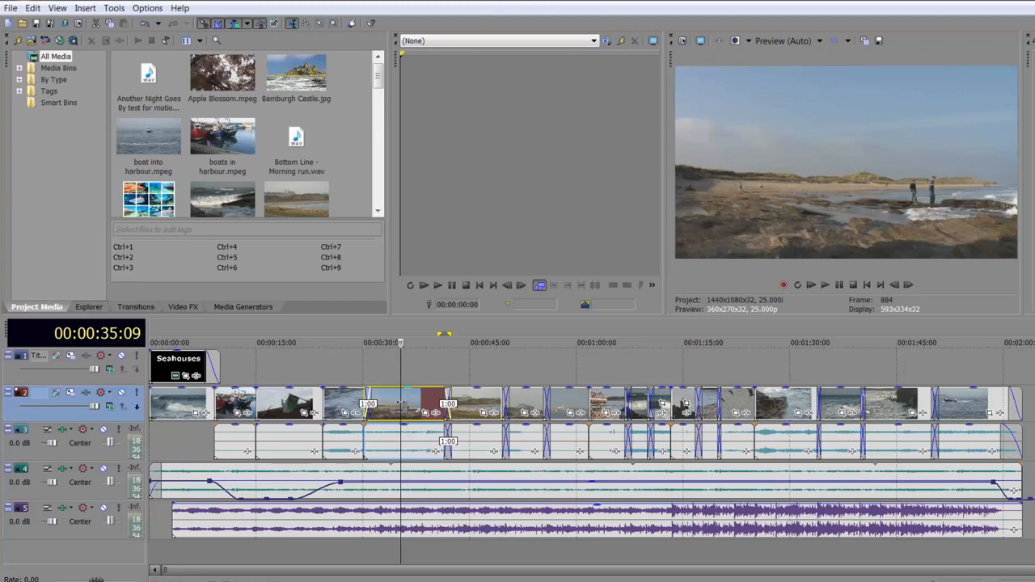
Nudge the beach clip eight frames later, to a 0:17 overlap with the preceding clip.
key(3)
key(3)
key(3)
key(3)
key(3)
key(3)
key(3)
key(3)
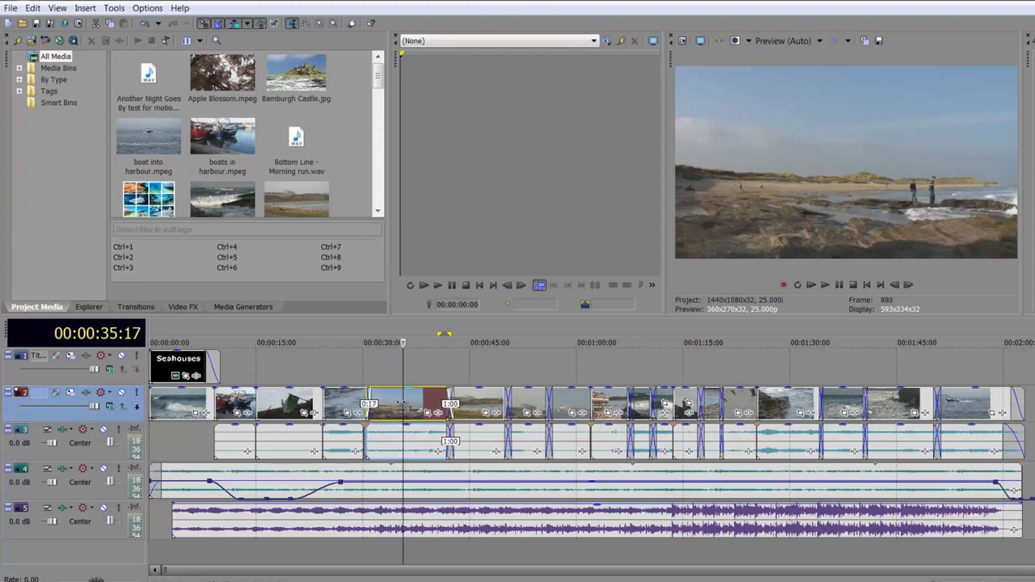
Nudge the beach clip ten frames earlier, to a 1:02 overlap with the preceding clip.
key(1)
key(1)
key(1)
key(1)
key(1)
key(1)
key(1)
key(1)
key(1)
key(1)
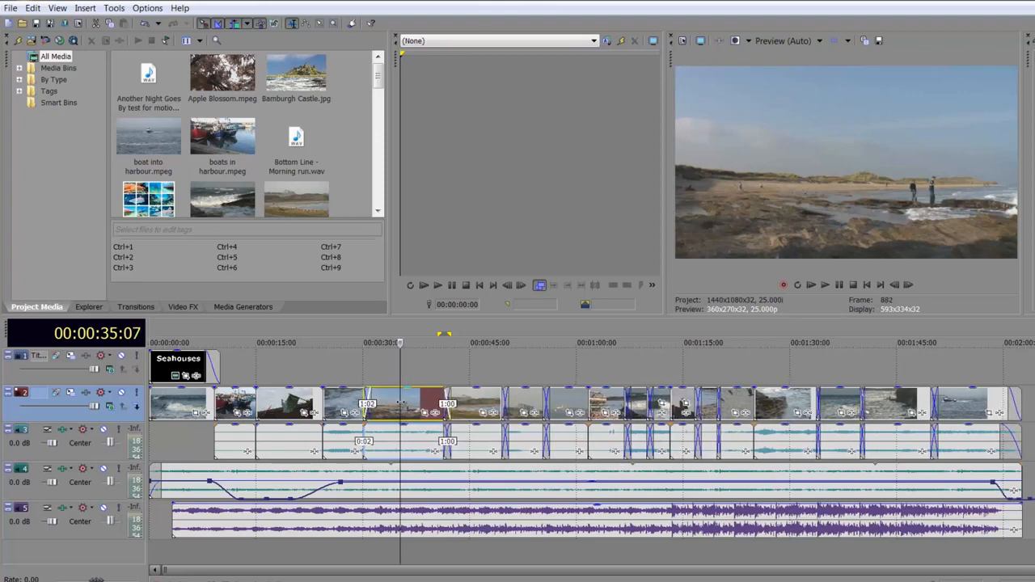
Place the cursor at the beach clip's start edge and check the Auto Ripple mode options.
key(7)
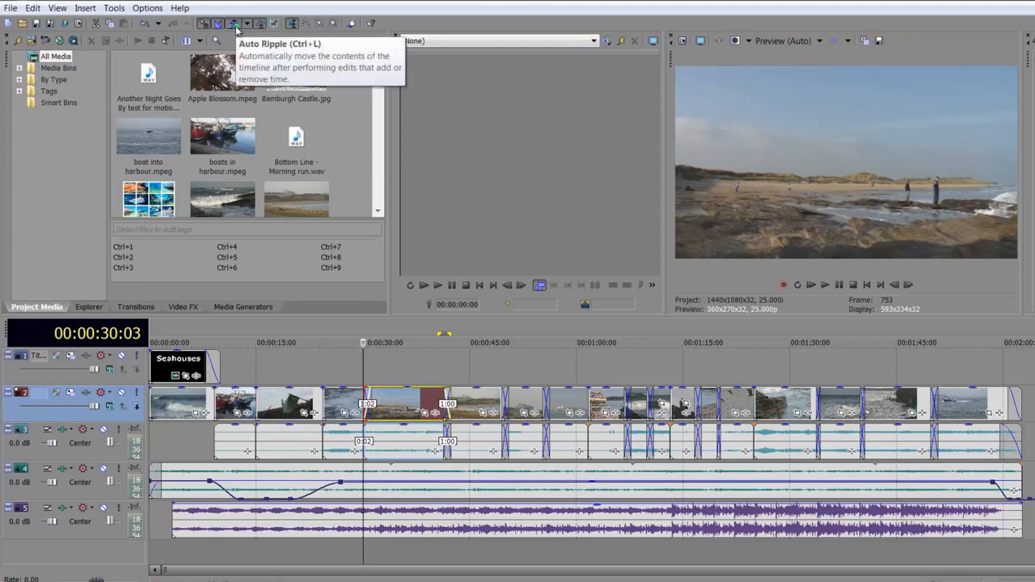
click(248, 27)
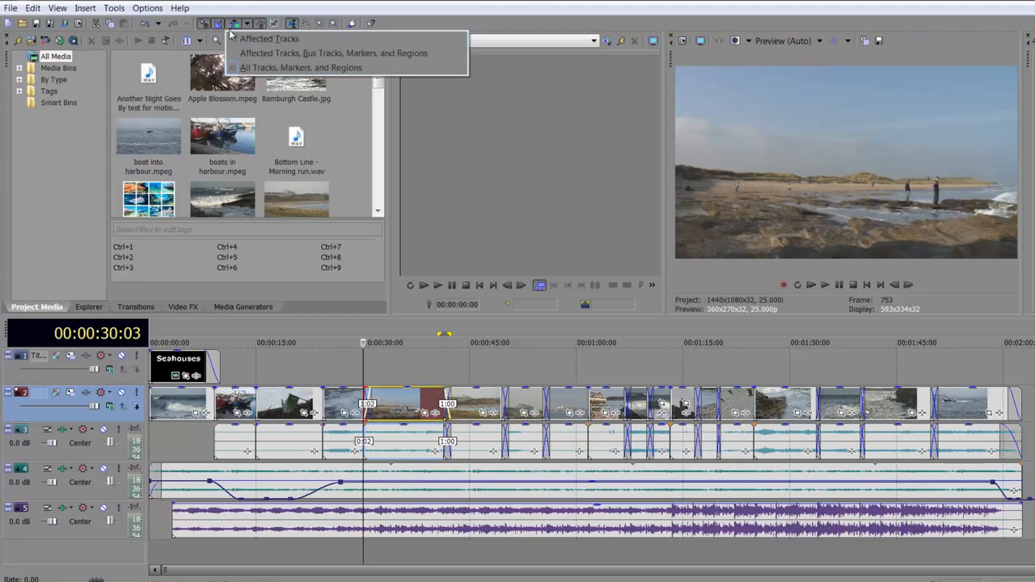
click(295, 54)
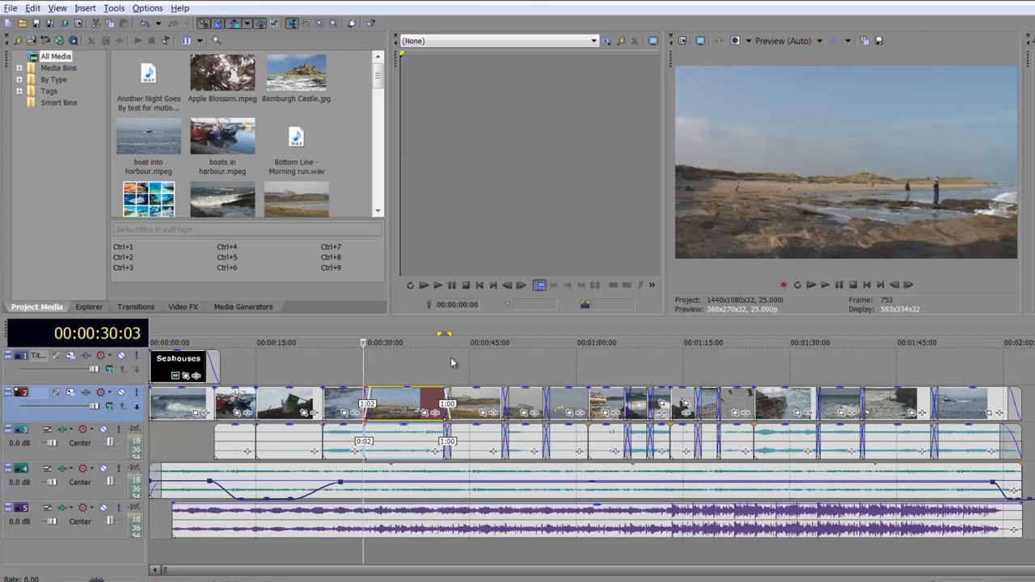
Extend the beach clip by trimming its start edge outward frame by frame, with the following clips rippling along.
key(KP_4)
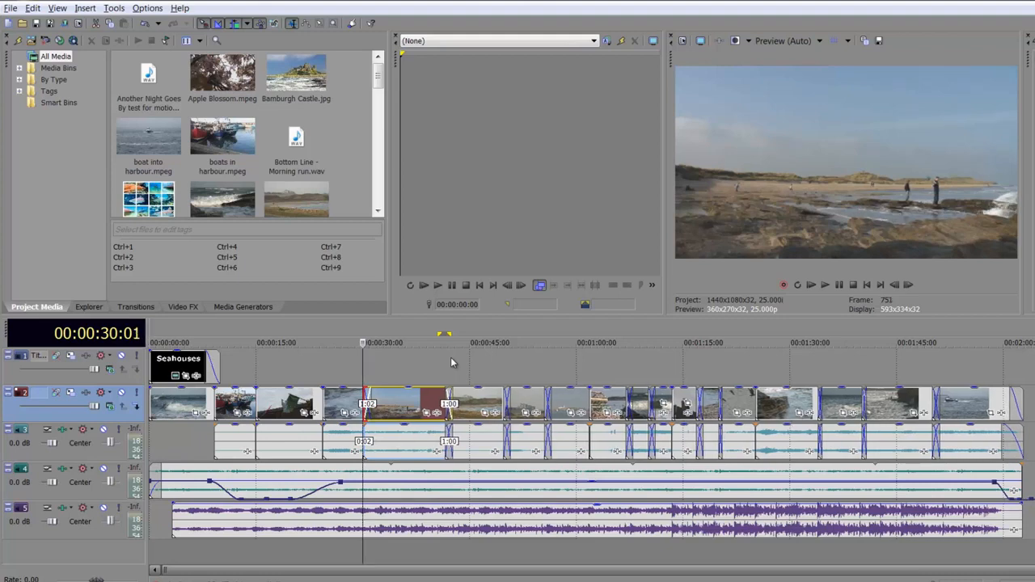
key(KP_4)
key(KP_4)
key(KP_4)
key(KP_4)
key(KP_4)
key(KP_4)
key(KP_4)
key(KP_4)
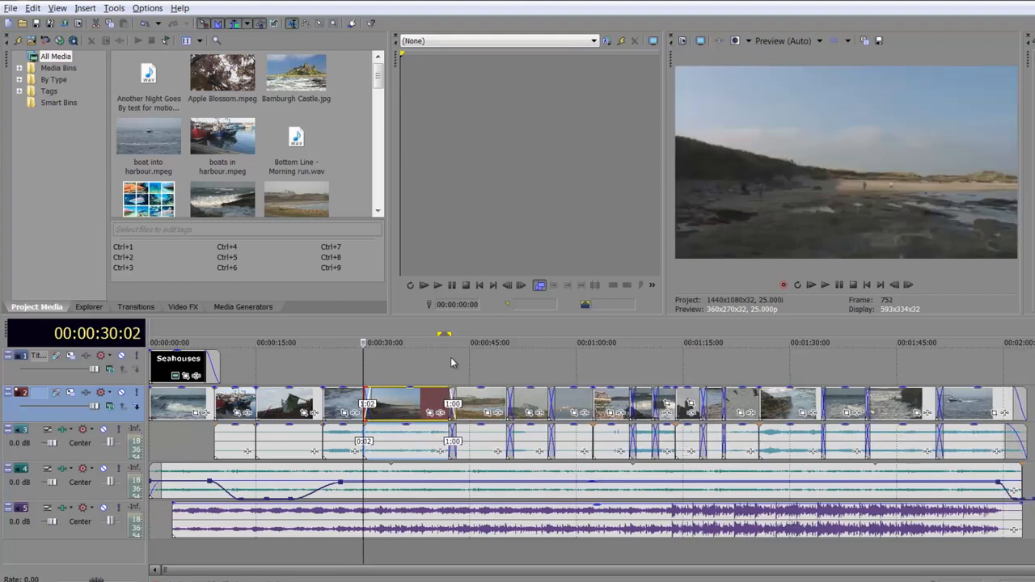
key(KP_4)
key(KP_4)
key(KP_4)
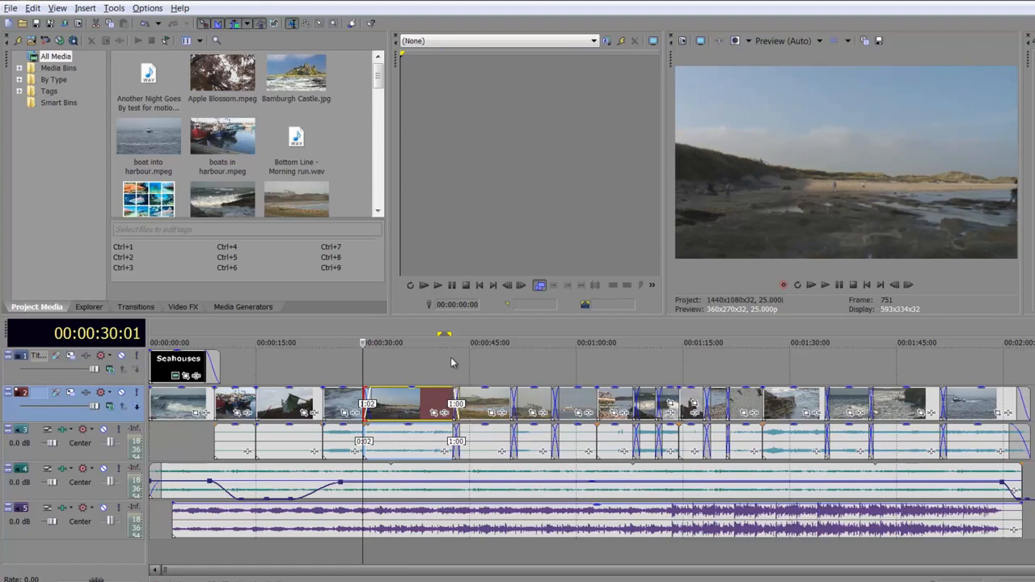
Shorten the beach clip by trimming its start edge back inward frame by frame, with the following clips rippling along.
key(KP_6)
key(KP_6)
key(KP_6)
key(KP_6)
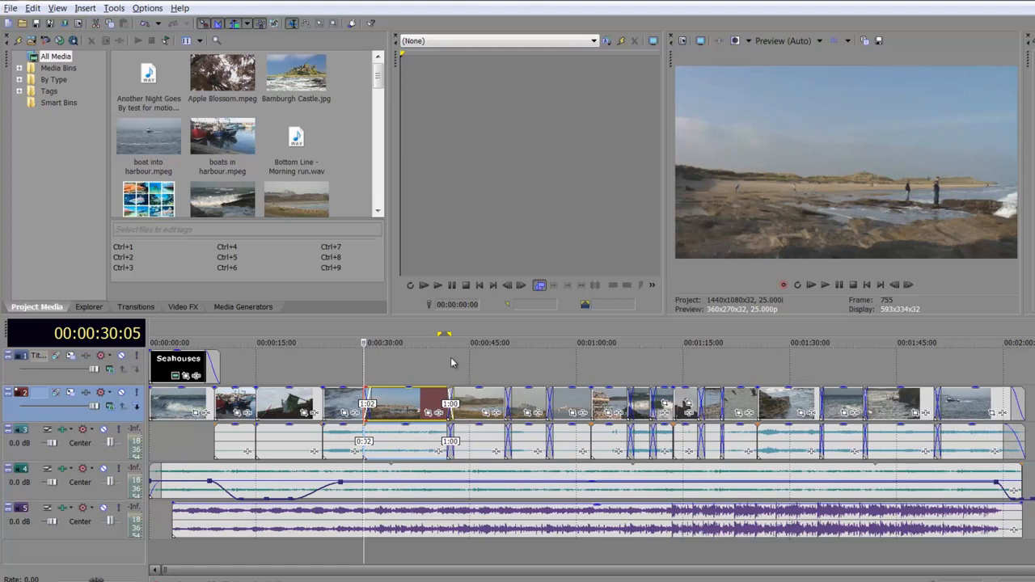
Trim the beach clip's start edge back and forth by a few frames at a time, with the following clips rippling along.
key(KP_4)
key(KP_4)
key(KP_4)
key(KP_4)
key(KP_6)
key(KP_6)
key(KP_6)
key(KP_6)
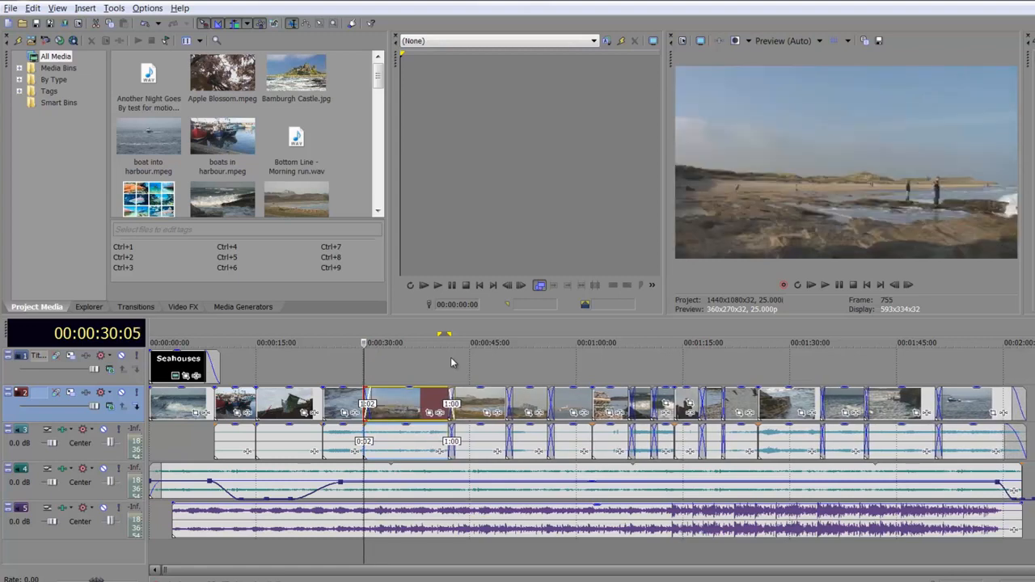
key(KP_4)
key(KP_4)
key(KP_4)
key(KP_4)
key(KP_6)
key(KP_6)
key(KP_6)
key(KP_6)
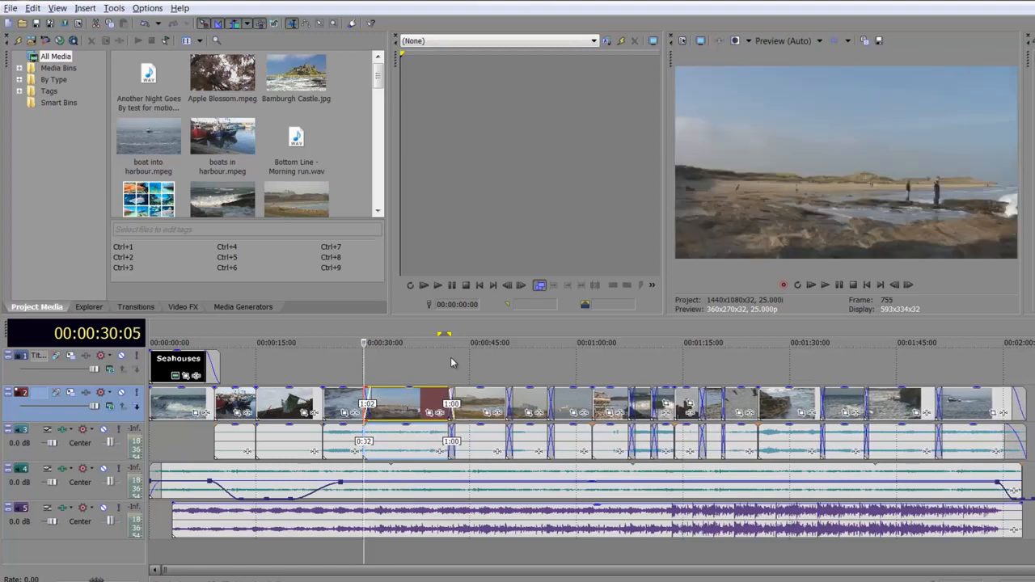
key(KP_4)
key(KP_4)
key(KP_4)
key(KP_4)
key(KP_6)
key(KP_6)
key(KP_6)
key(KP_6)
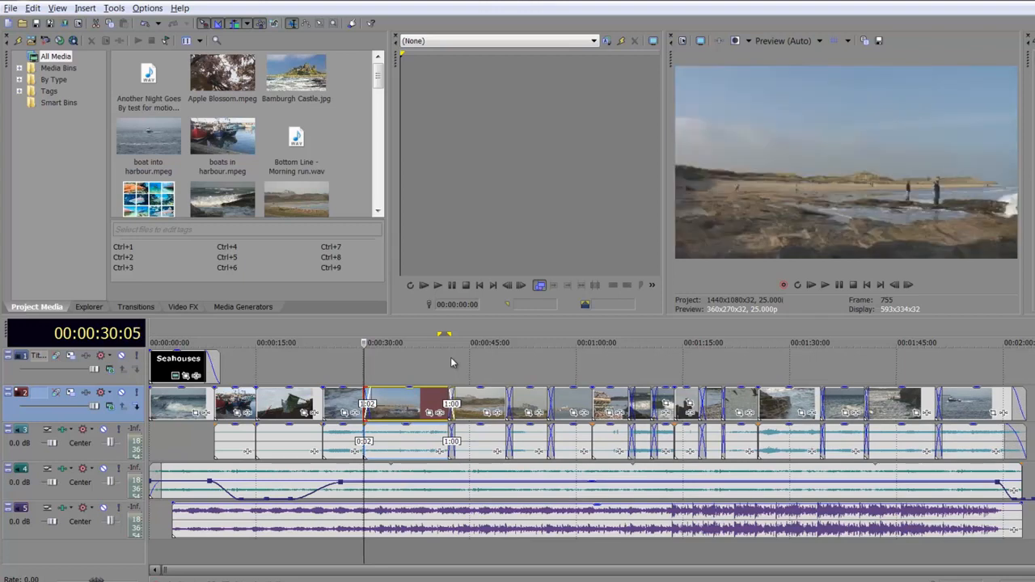
key(KP_4)
key(KP_4)
key(KP_4)
key(KP_4)
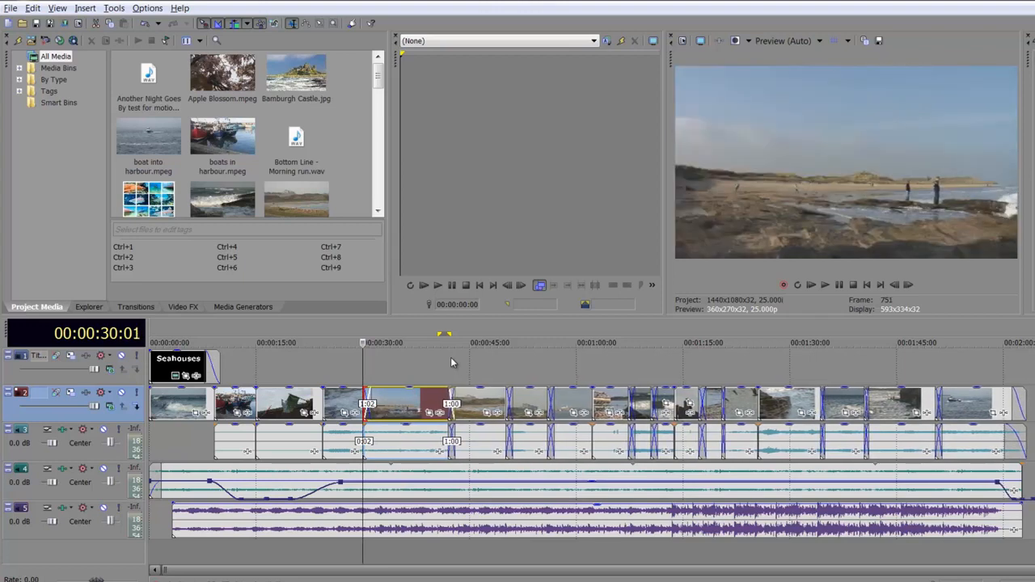
key(KP_6)
key(KP_6)
key(KP_6)
key(KP_6)
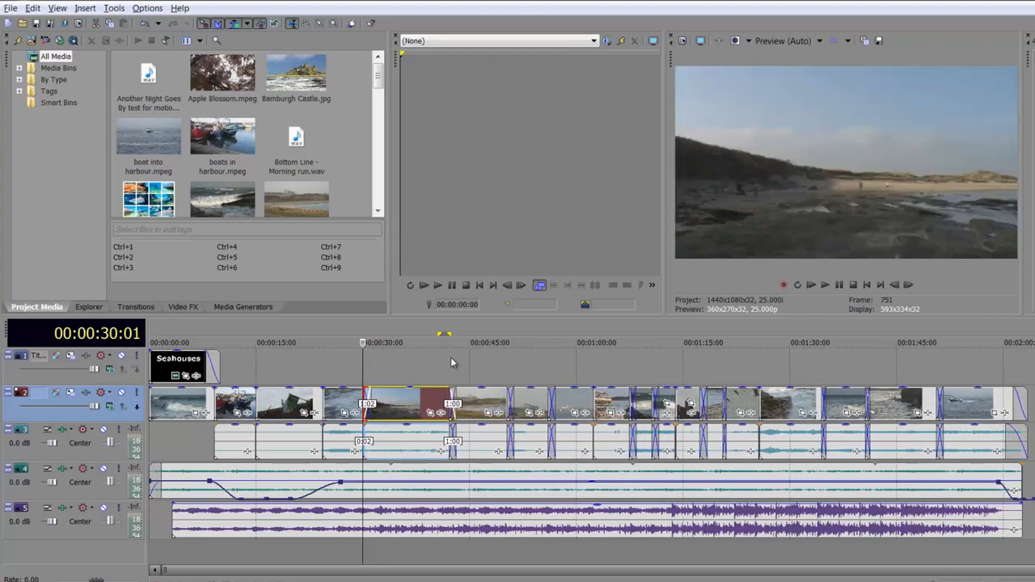
key(KP_4)
key(KP_4)
key(KP_4)
key(KP_4)
key(KP_6)
key(KP_6)
key(KP_6)
key(KP_6)
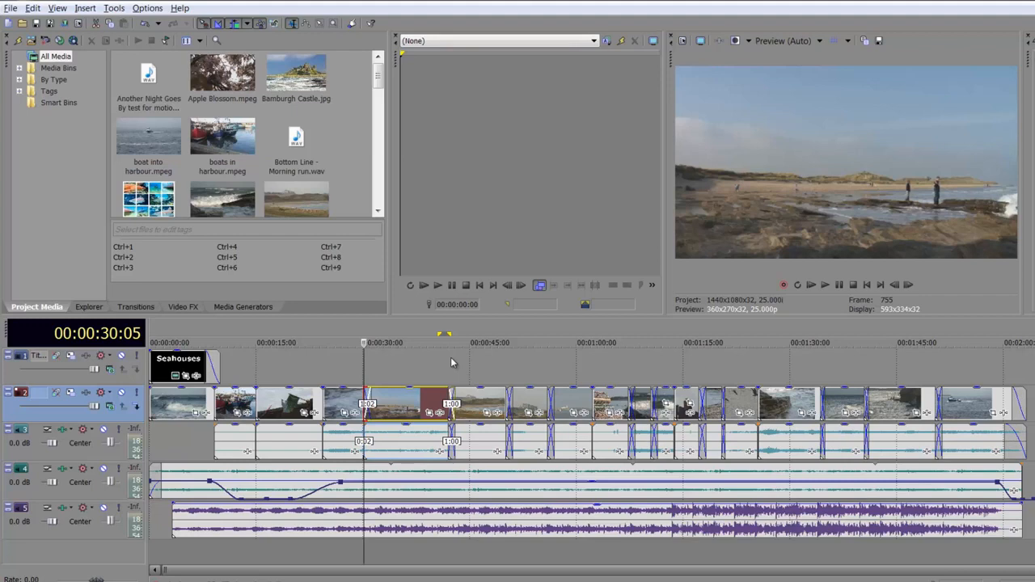
Shorten the beach clip by trimming its start edge inward frame by frame, with the following clips rippling earlier.
key(KP_3)
key(KP_4)
key(KP_4)
key(KP_4)
key(KP_4)
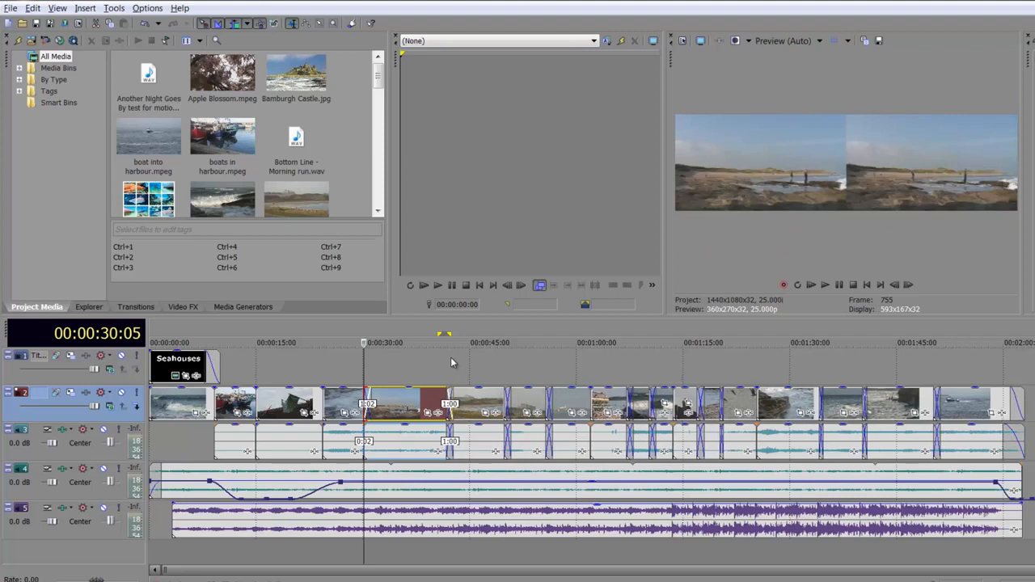
key(KP_4)
key(KP_4)
key(KP_4)
key(KP_4)
key(KP_4)
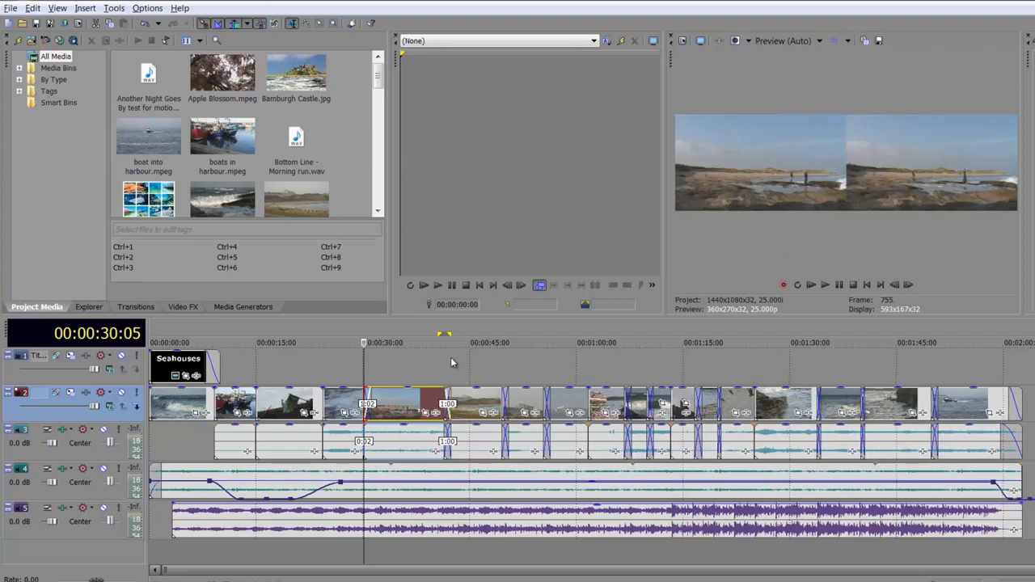
key(KP_4)
key(KP_4)
key(KP_4)
key(KP_4)
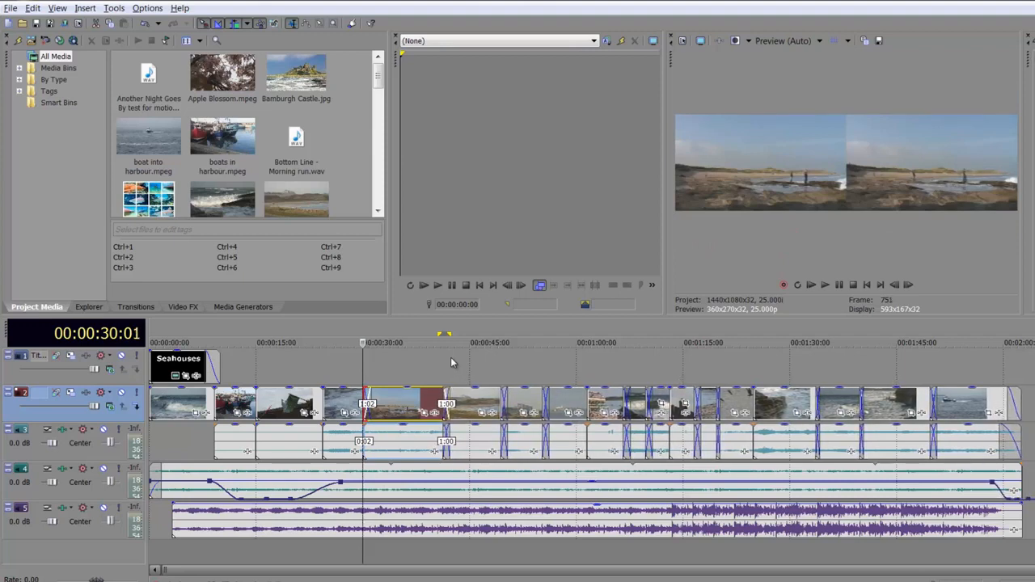
Extend the beach clip again by trimming its start edge outward frame by frame, with the following clips rippling along.
key(KP_6)
key(KP_6)
key(KP_6)
key(KP_6)
key(KP_6)
key(KP_6)
key(KP_6)
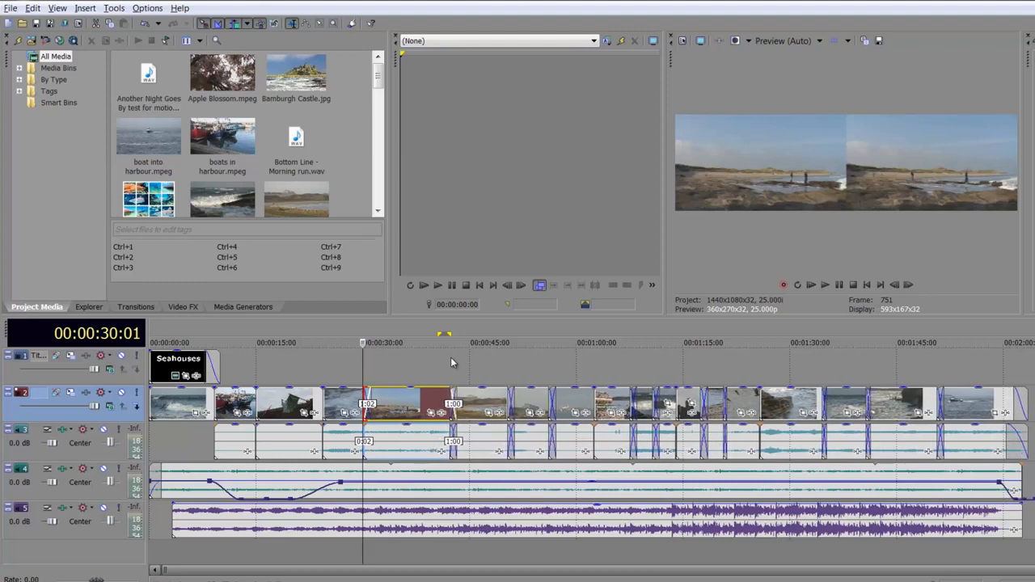
key(KP_4)
key(KP_4)
key(KP_4)
key(KP_4)
key(KP_6)
key(KP_6)
key(KP_6)
key(KP_6)
Shorten the beach clip by trimming several frames off its start edge, keeping the following clips rippled against it.
key(3)
key(3)
key(3)
key(3)
key(3)
key(3)
key(3)
key(3)
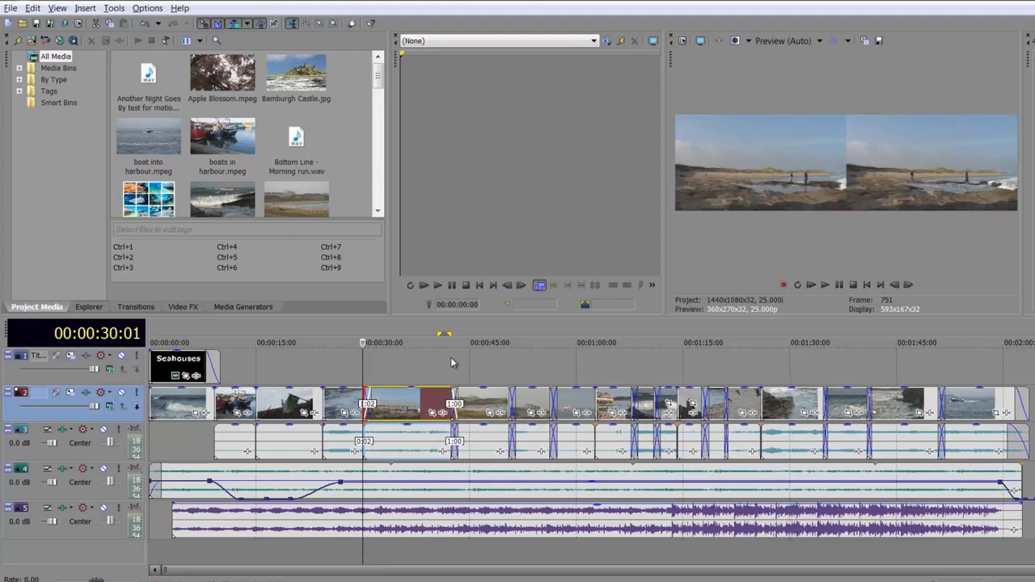
key(3)
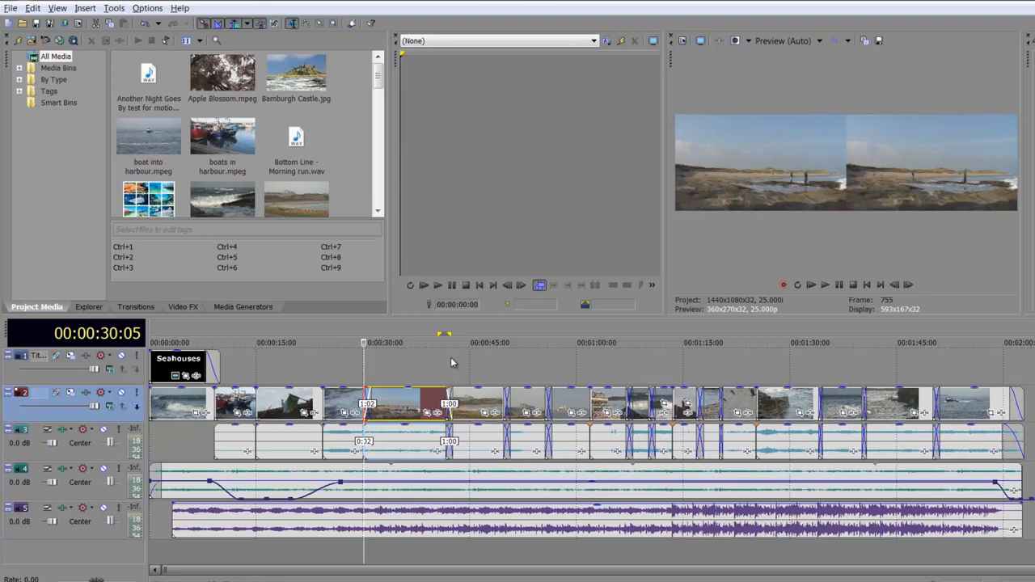
Extend the beach clip by trimming its start edge outward until the rippled clip ends at about 00:00:44:21.
key(1)
key(1)
key(1)
key(1)
key(1)
key(1)
key(1)
key(1)
key(1)
key(1)
key(1)
key(1)
key(1)
key(1)
key(1)
key(1)
key(1)
key(1)
key(1)
key(1)
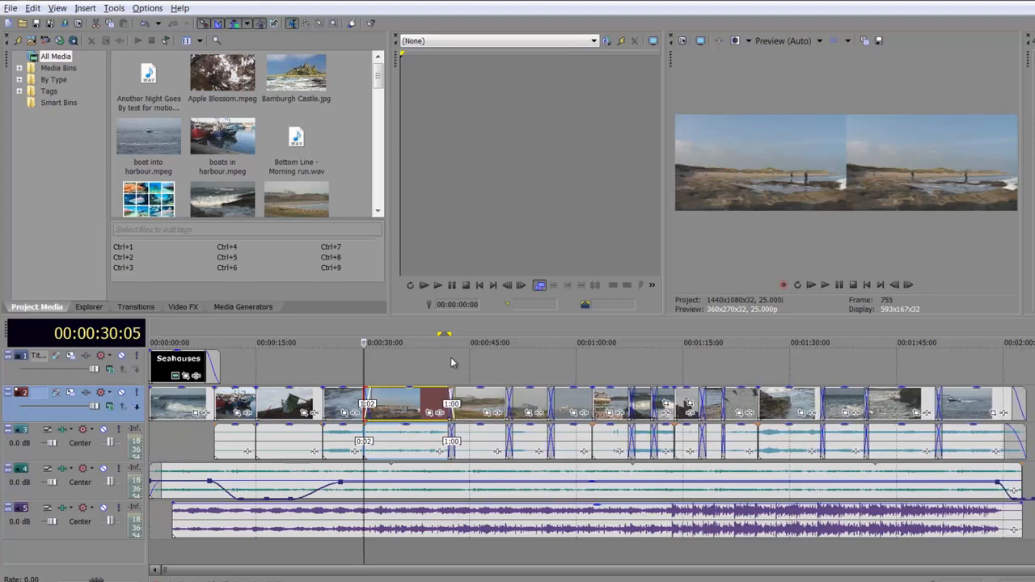
key(3)
key(3)
key(3)
key(3)
key(3)
key(3)
key(3)
key(3)
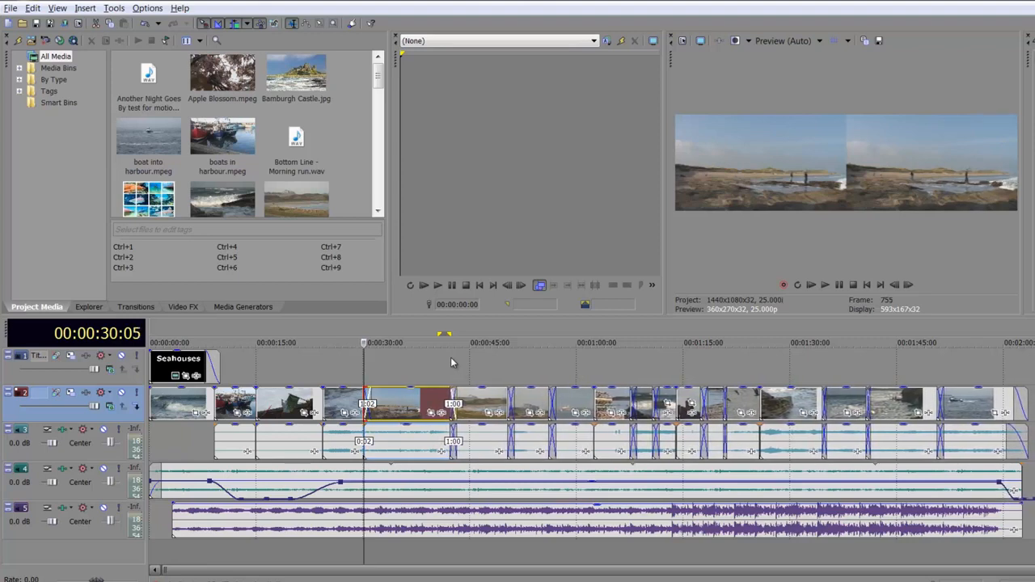
key(1)
key(1)
key(1)
key(1)
key(1)
key(1)
key(1)
key(1)
key(1)
key(1)
key(1)
key(1)
key(1)
key(1)
key(1)
key(1)
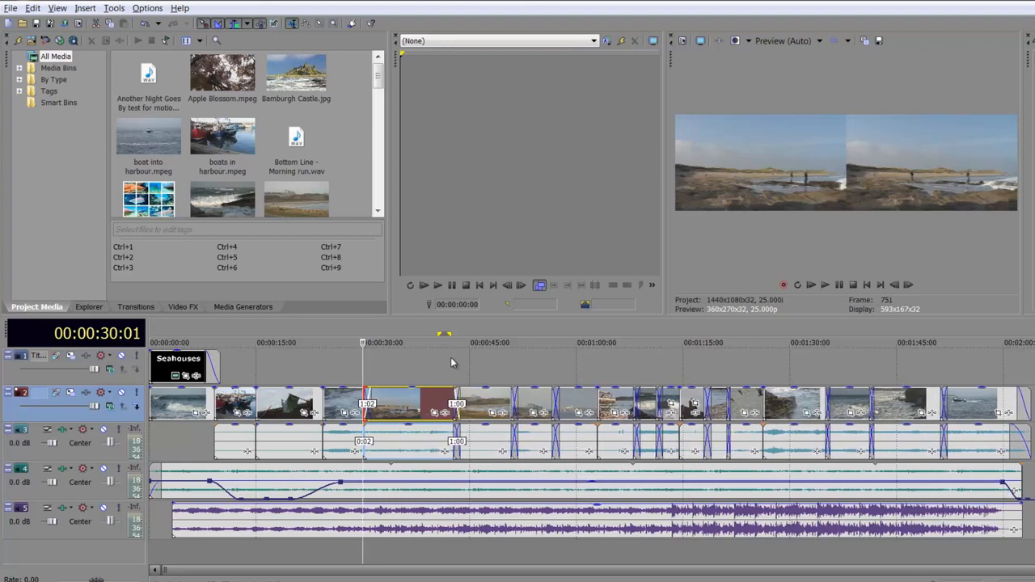
key(1)
key(1)
key(1)
key(1)
key(1)
key(1)
key(1)
key(1)
key(1)
key(1)
key(1)
key(1)
key(1)
key(1)
key(1)
key(1)
key(1)
key(1)
key(1)
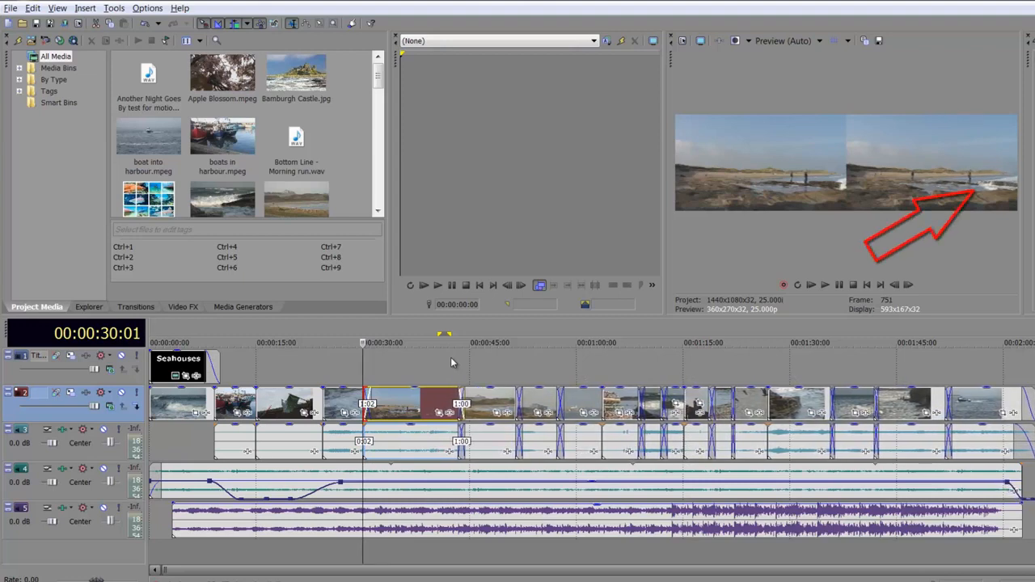
key(1)
key(1)
key(1)
key(1)
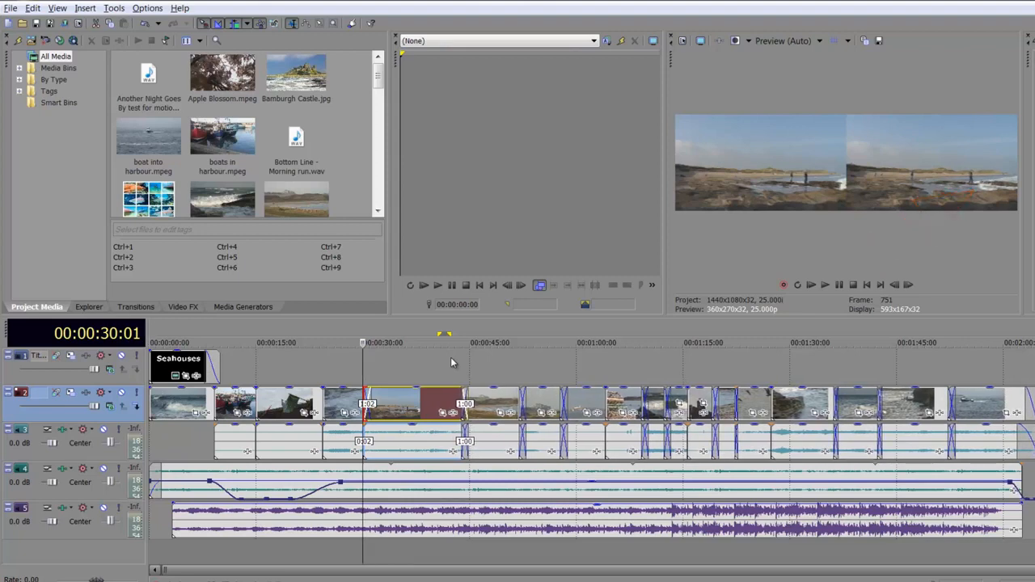
Switch to the beach clip's end edge and trim it inward to 00:00:44:15, with the following clips rippling along.
key(9)
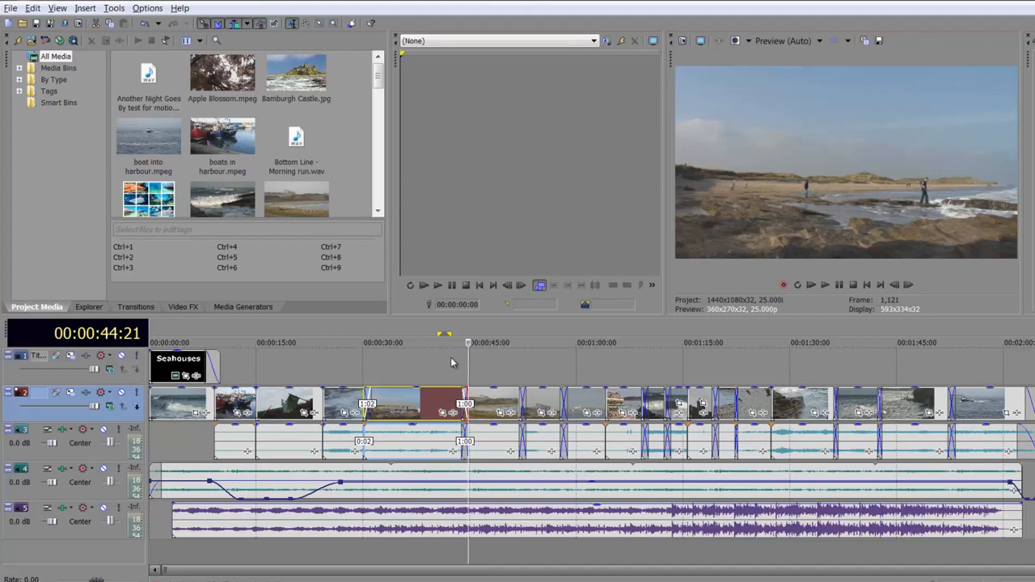
key(KP_4)
key(KP_4)
key(KP_4)
key(KP_4)
key(KP_4)
key(KP_4)
key(KP_4)
key(KP_4)
key(KP_4)
key(KP_4)
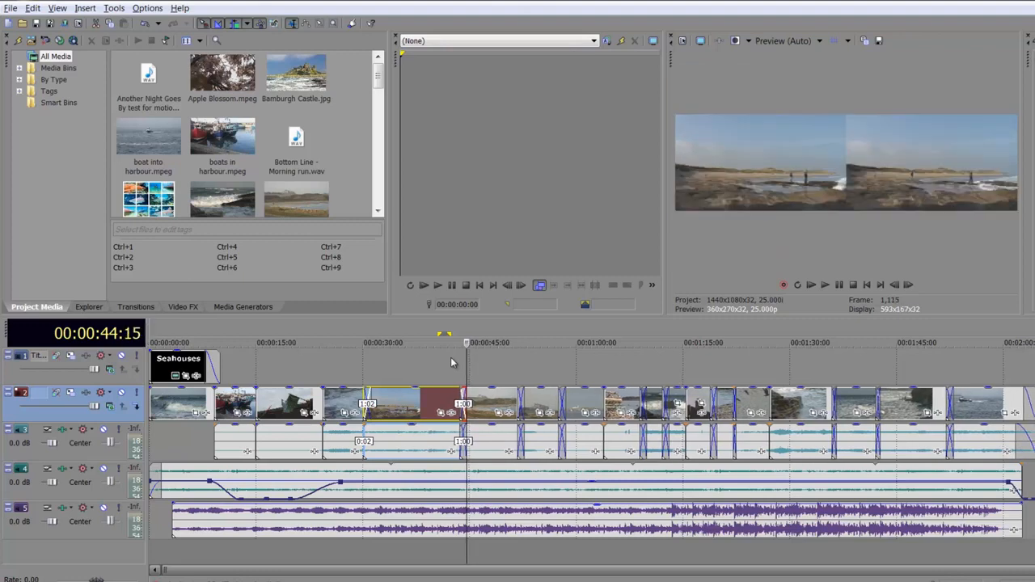
Trim the beach clip's end edge outward and inward frame by frame until it sits at 00:00:44:21, rippling the following clips along.
key(KP_6)
key(KP_6)
key(KP_6)
key(KP_6)
key(KP_6)
key(KP_6)
key(KP_6)
key(KP_6)
key(KP_6)
key(KP_6)
key(KP_6)
key(KP_6)
key(KP_6)
key(KP_6)
key(KP_6)
key(KP_6)
key(KP_6)
key(KP_6)
key(KP_6)
key(KP_6)
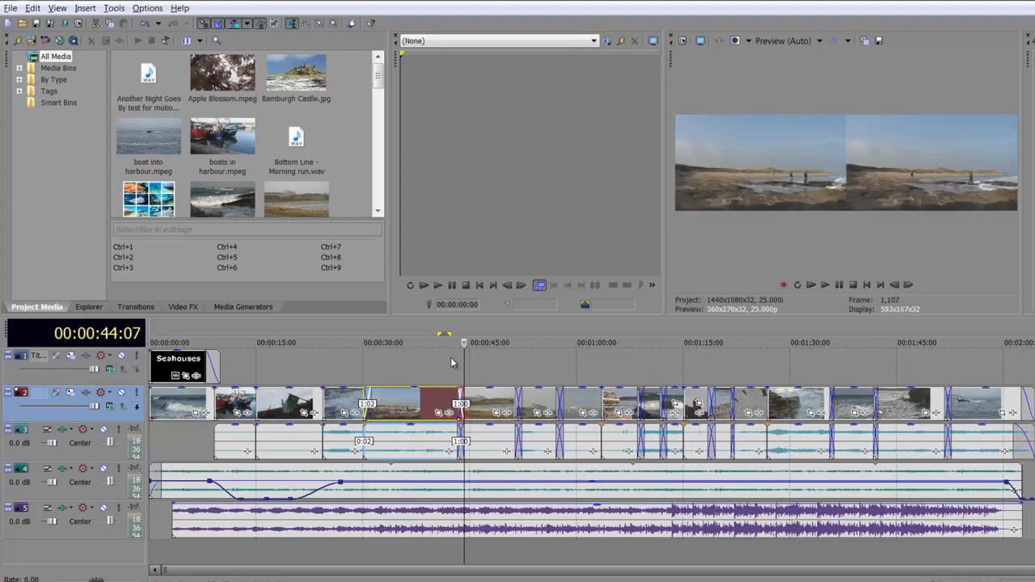
key(KP_4)
key(KP_4)
key(KP_4)
key(KP_4)
key(KP_4)
key(KP_4)
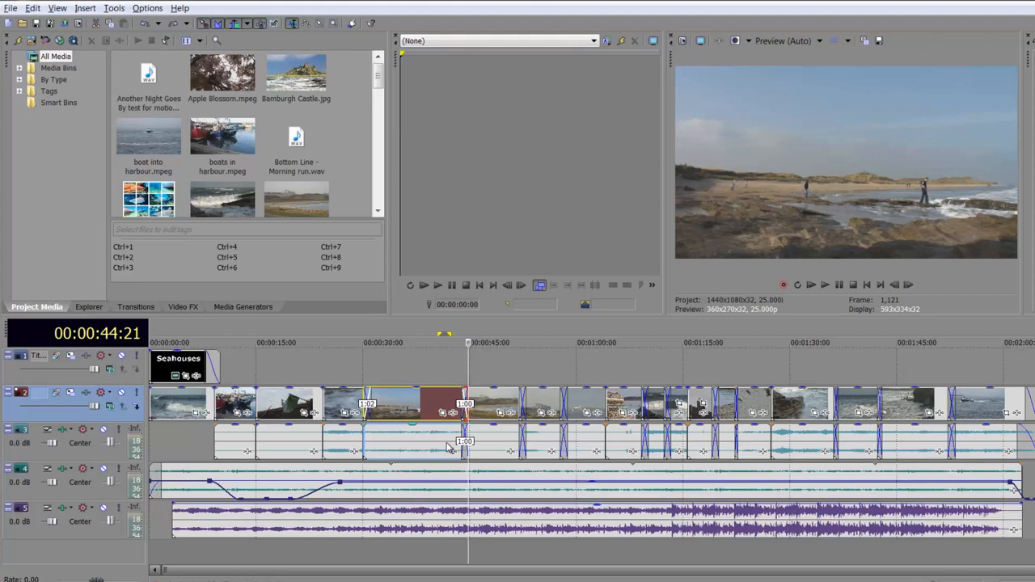
Switch to the end edge of the preceding pebbles clip and extend it to 00:00:32:06, rippling the following clips along.
key(bracketleft)
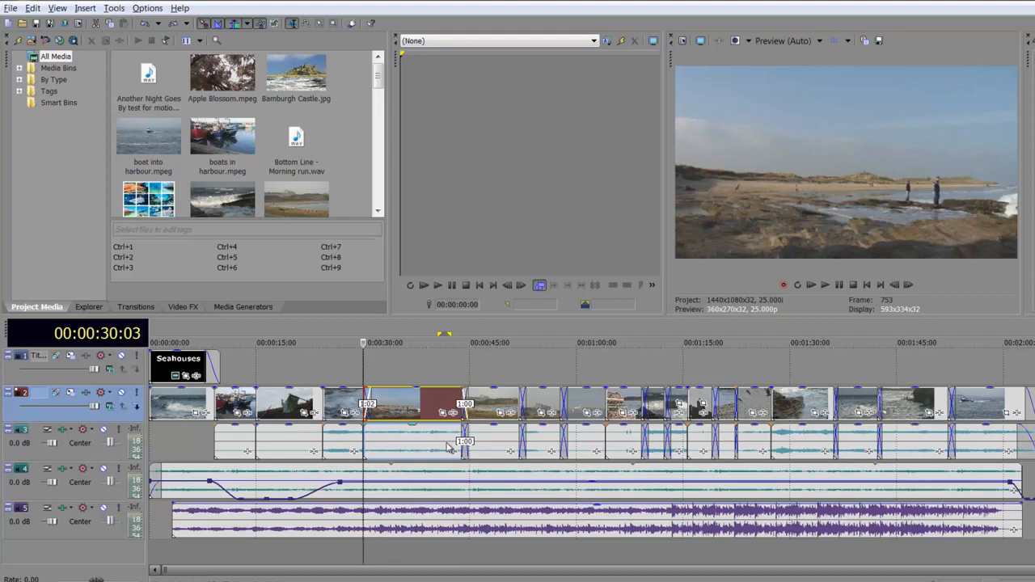
key(bracketleft)
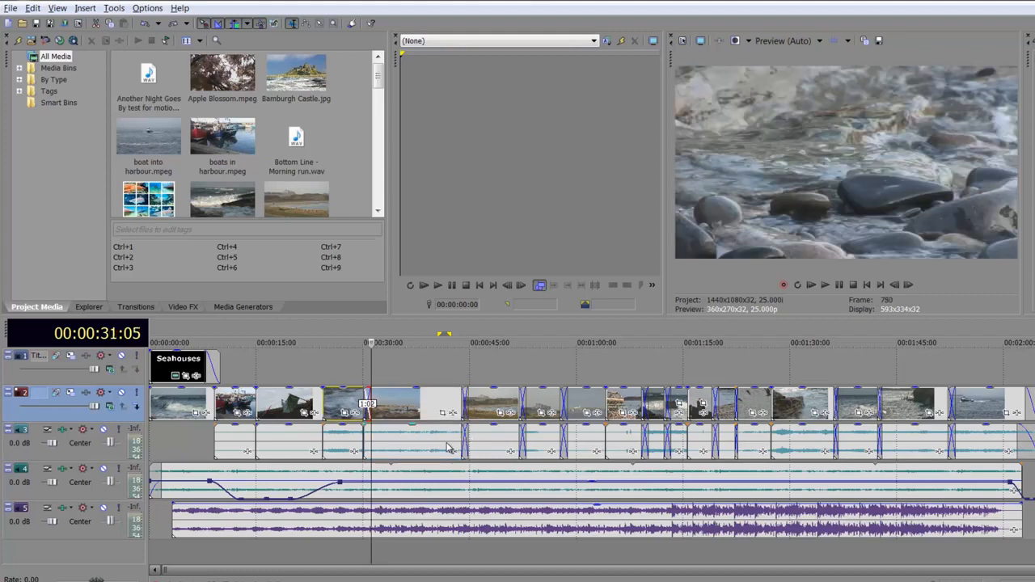
key(KP_3)
key(KP_3)
key(KP_3)
key(KP_3)
key(KP_3)
key(KP_3)
key(KP_3)
key(KP_3)
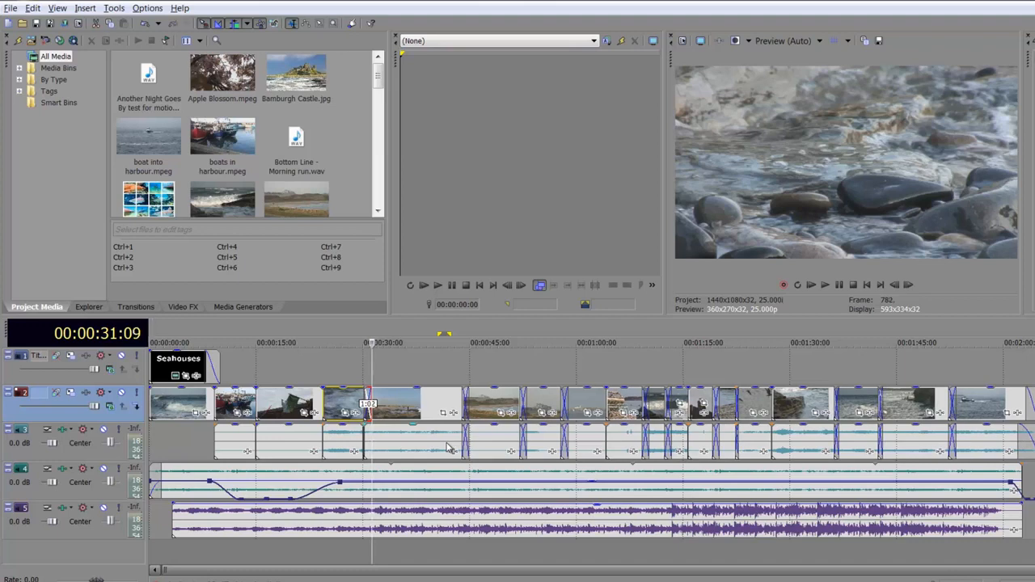
key(KP_3)
key(KP_3)
key(KP_3)
key(KP_3)
key(KP_3)
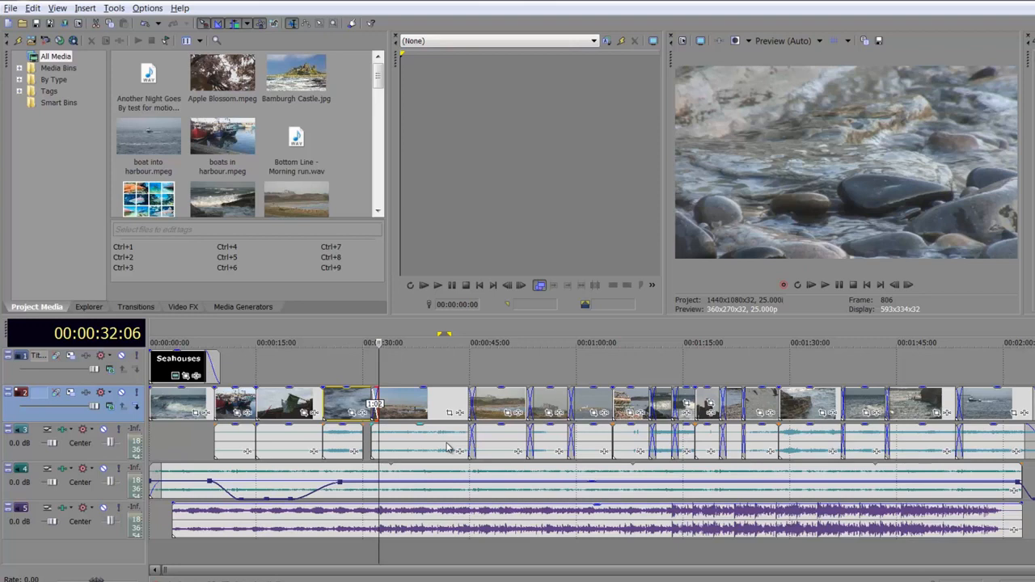
Shorten the pebbles clip by trimming its end edge inward to 00:00:28:22, with the following clips rippling along.
key(KP_1)
key(KP_1)
key(KP_1)
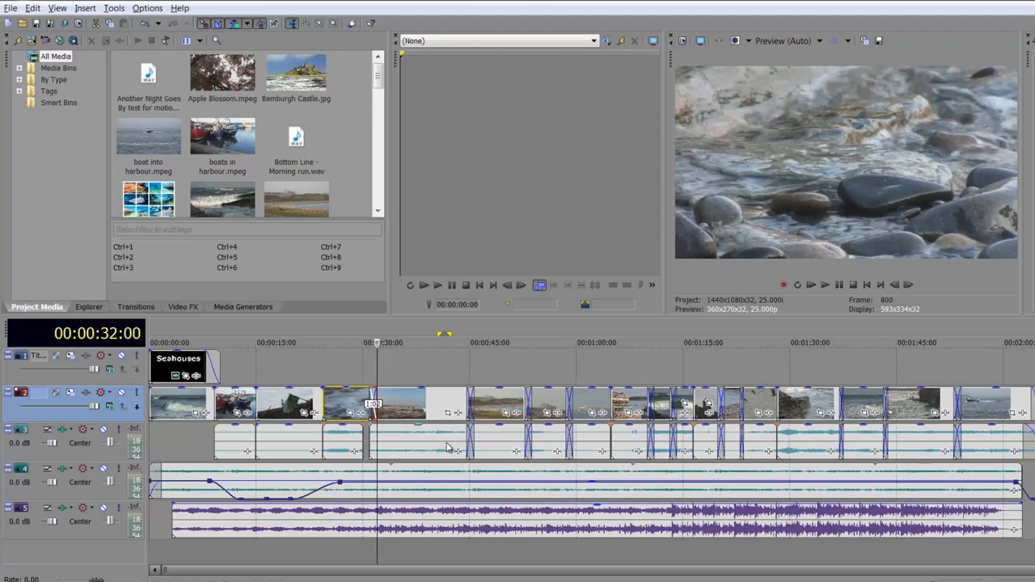
key(KP_1)
key(KP_1)
key(KP_1)
key(KP_1)
key(KP_1)
key(KP_1)
key(KP_1)
key(KP_1)
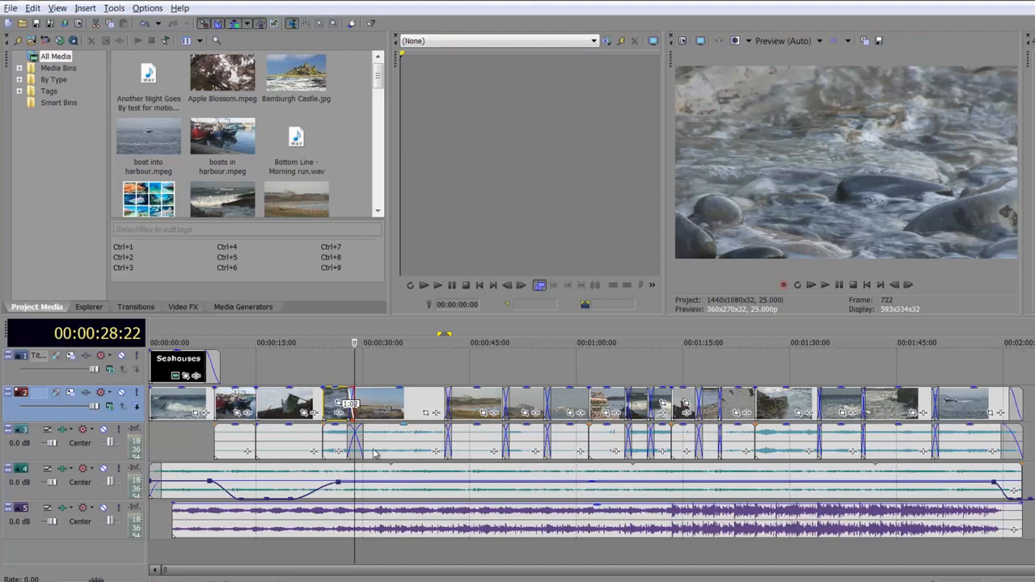
Extend the pebbles clip's end edge outward frame by frame to 00:00:31:03, with the following clips rippling along.
key(KP_6)
key(KP_6)
key(KP_6)
key(KP_6)
key(KP_6)
key(KP_6)
key(KP_6)
key(KP_6)
key(KP_6)
key(KP_6)
key(KP_6)
key(KP_6)
key(KP_6)
key(KP_6)
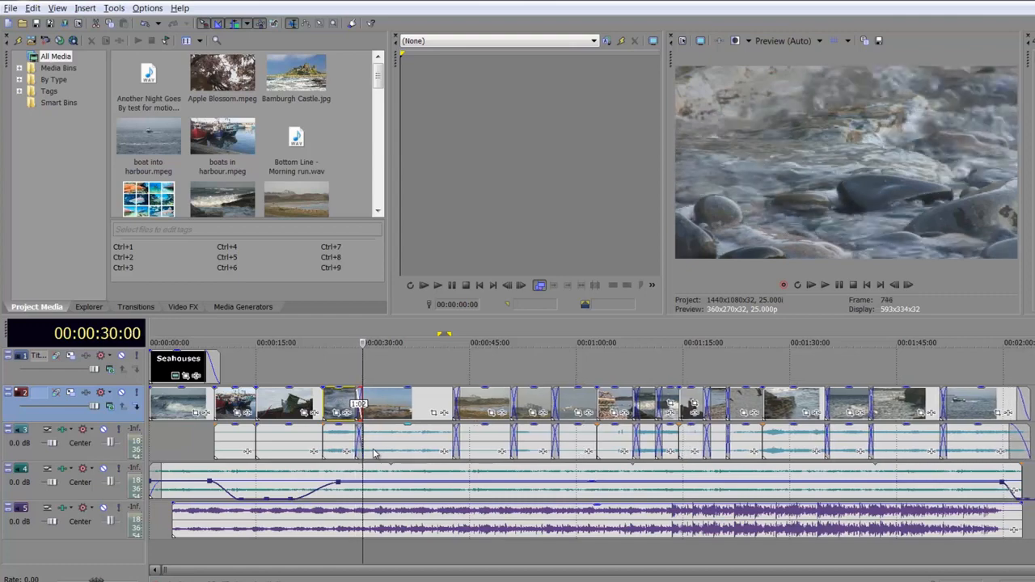
key(KP_6)
key(KP_6)
key(KP_6)
key(KP_6)
key(KP_6)
key(KP_6)
key(KP_6)
key(KP_6)
key(KP_6)
key(KP_6)
key(KP_6)
key(KP_6)
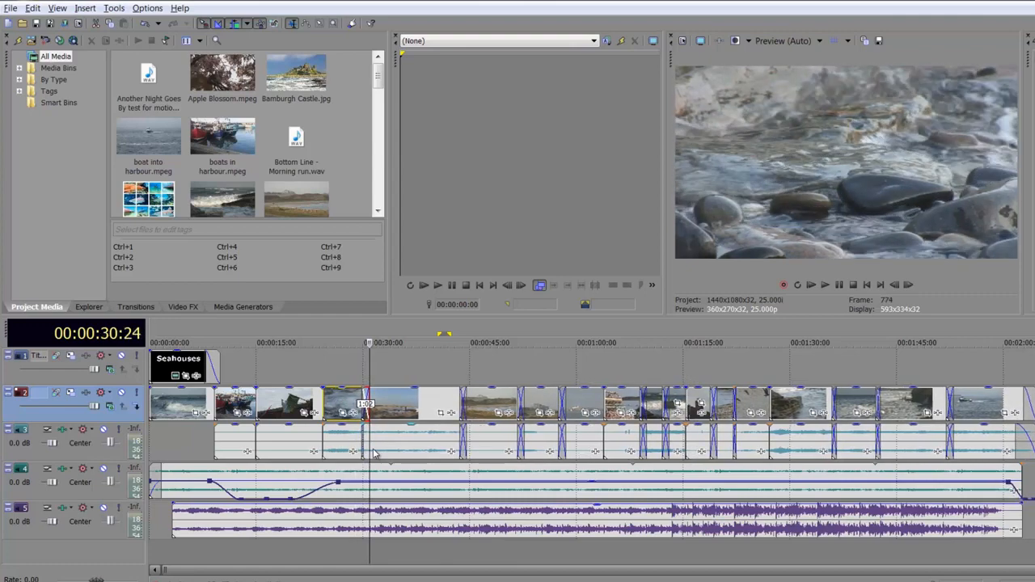
key(KP_6)
key(KP_6)
key(KP_6)
key(KP_6)
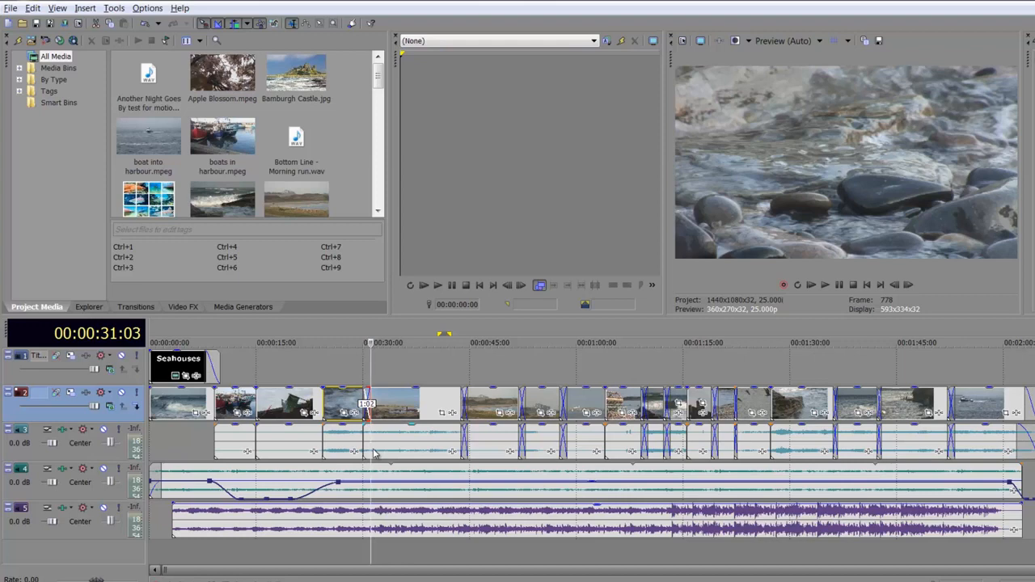
Try extending the pebbles clip's end edge to 00:00:39:13, past the end of its source media, and revert the extension.
key(KP_6)
key(KP_6)
key(KP_6)
key(KP_6)
key(KP_6)
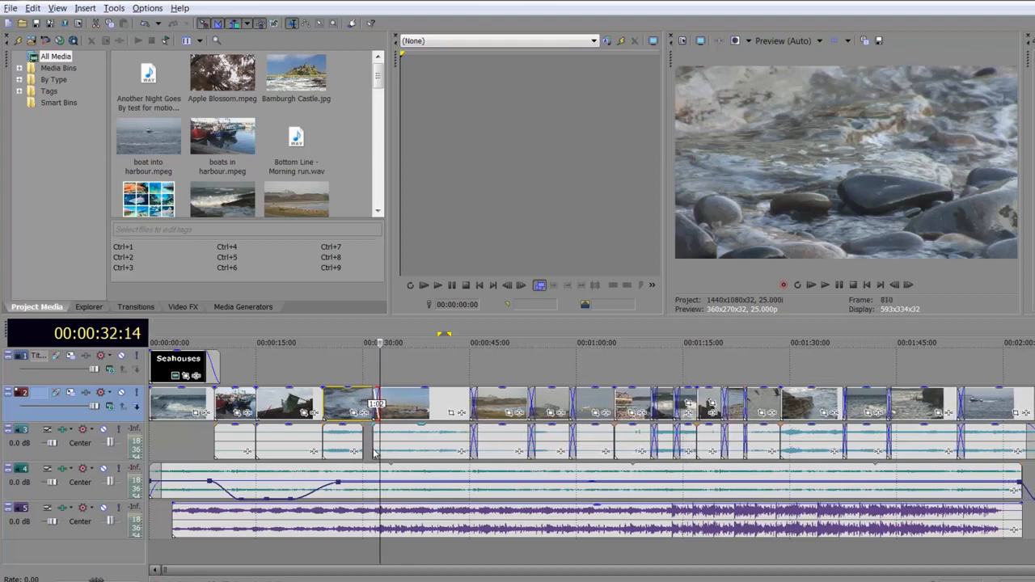
key(KP_6)
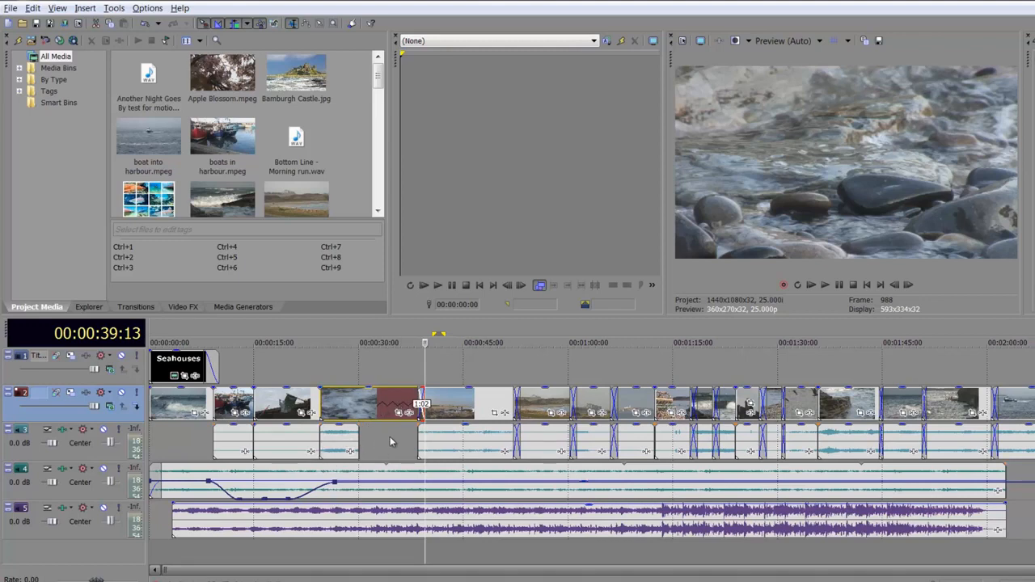
key(Delete)
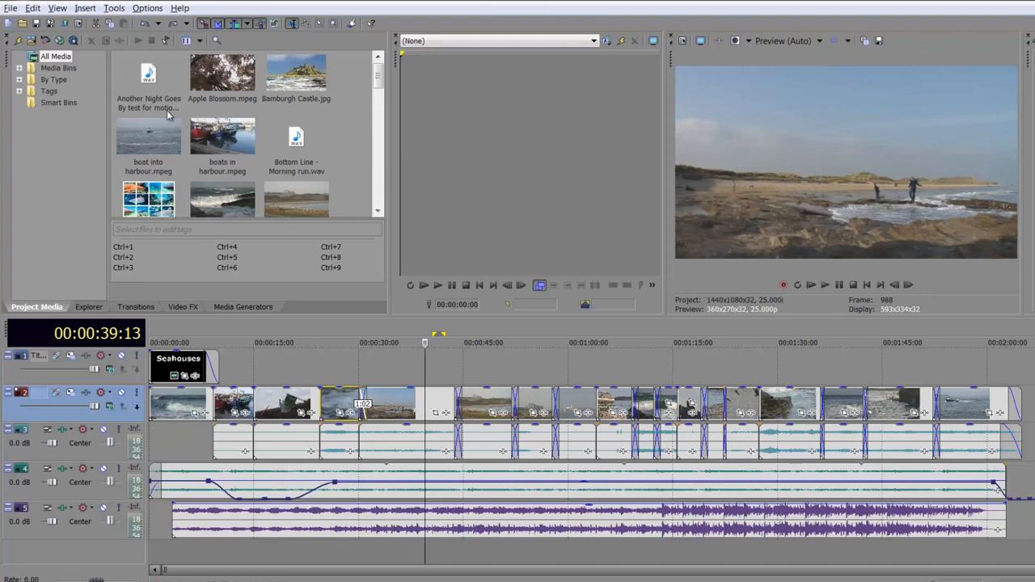
Turn on active take information so the timeline clips show their names.
click(56, 8)
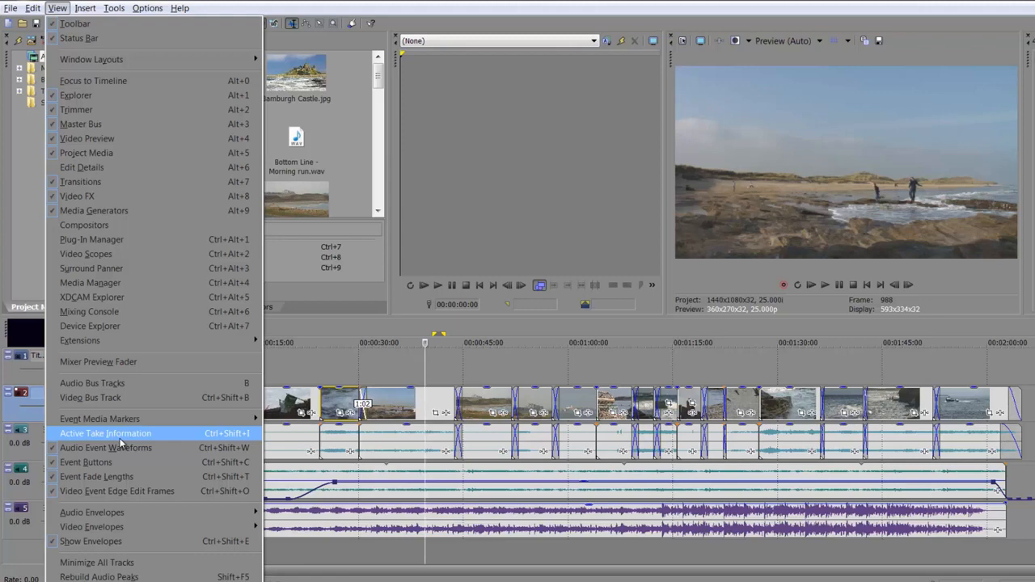
click(119, 436)
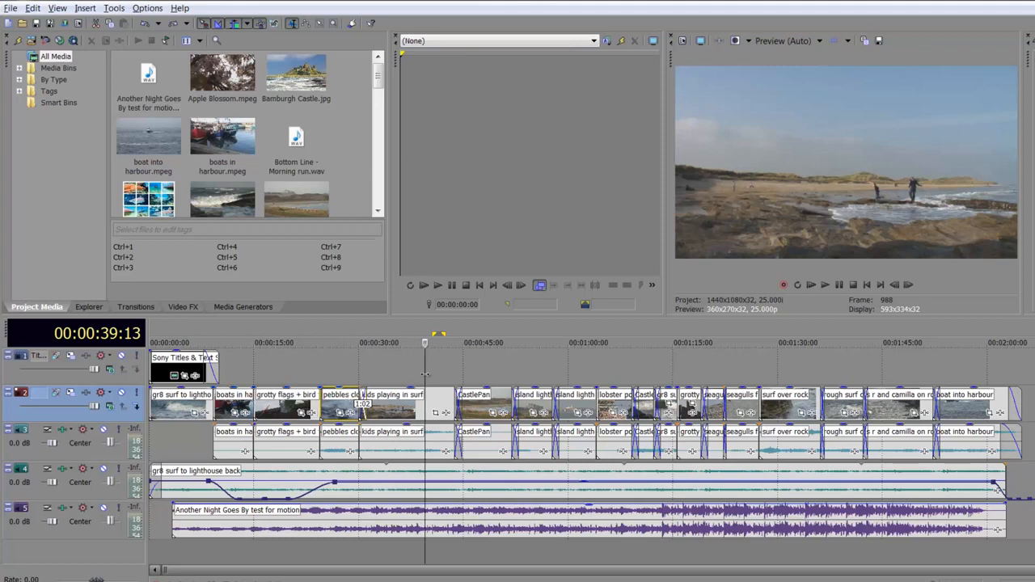
Rename the active take of the "kids playing in surf" video clip as "blah blah" and check its source file in the project media.
click(381, 397)
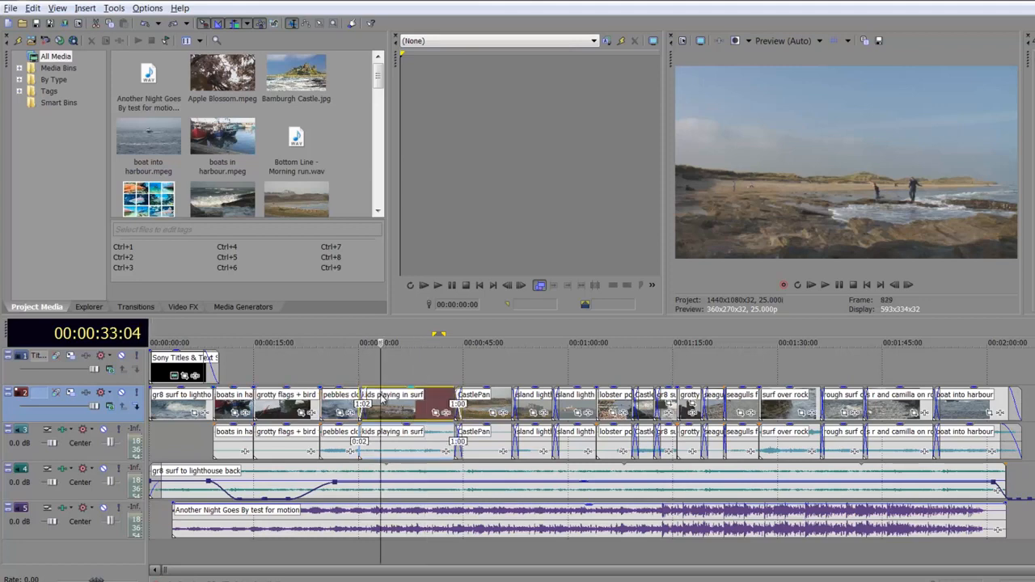
right_click(382, 398)
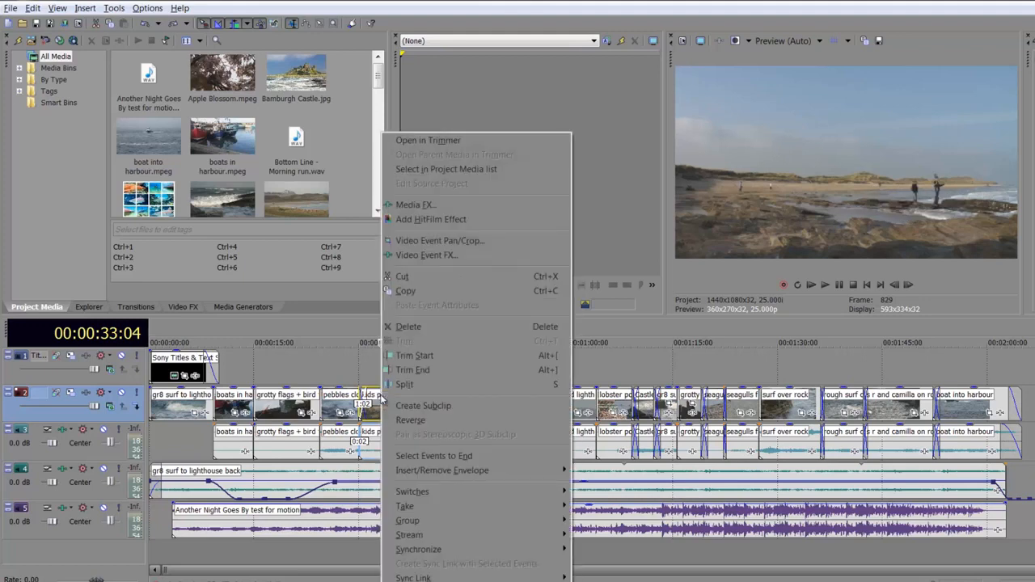
mouse_move(424, 509)
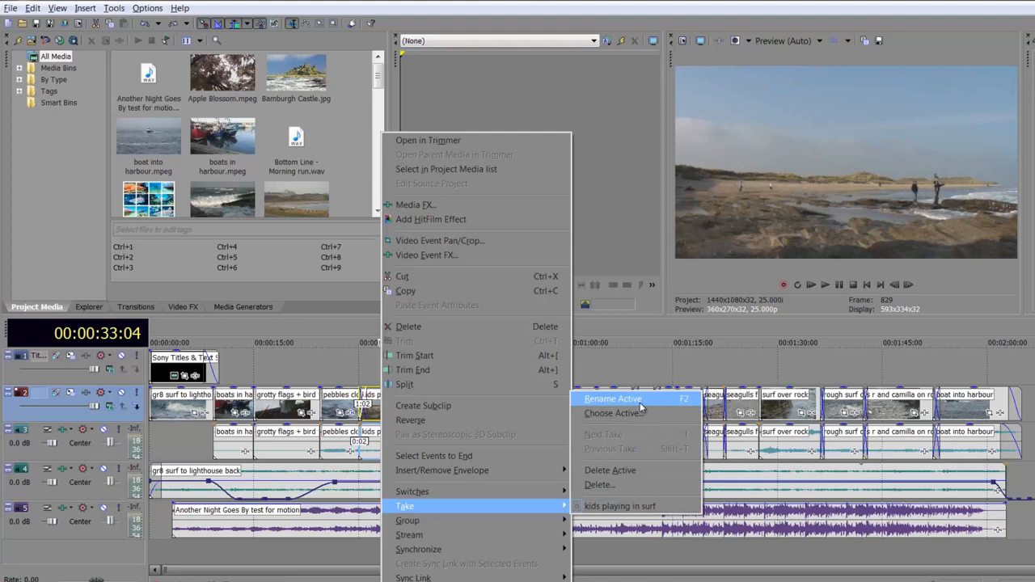
click(614, 398)
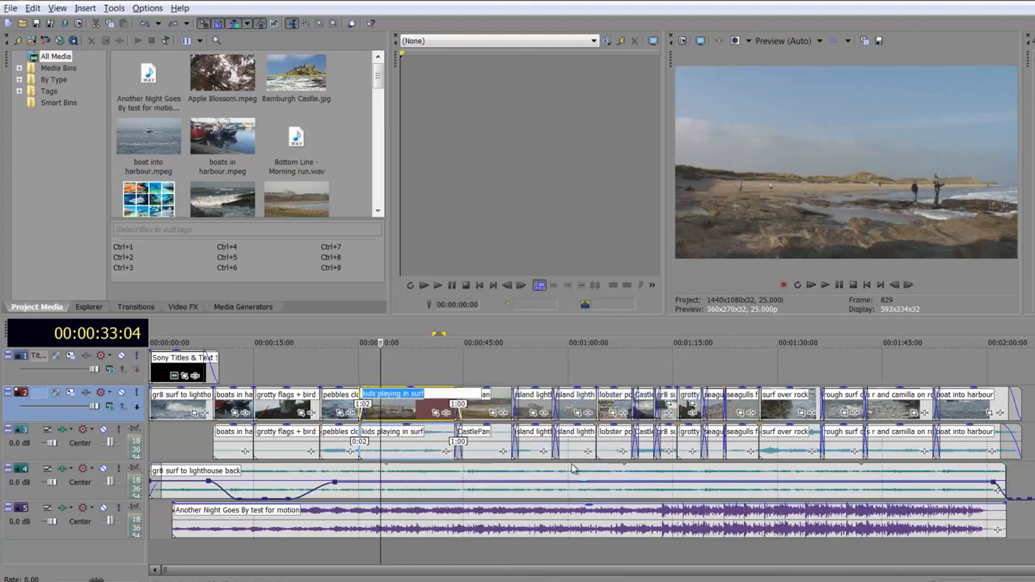
text(blah blah)
key(Return)
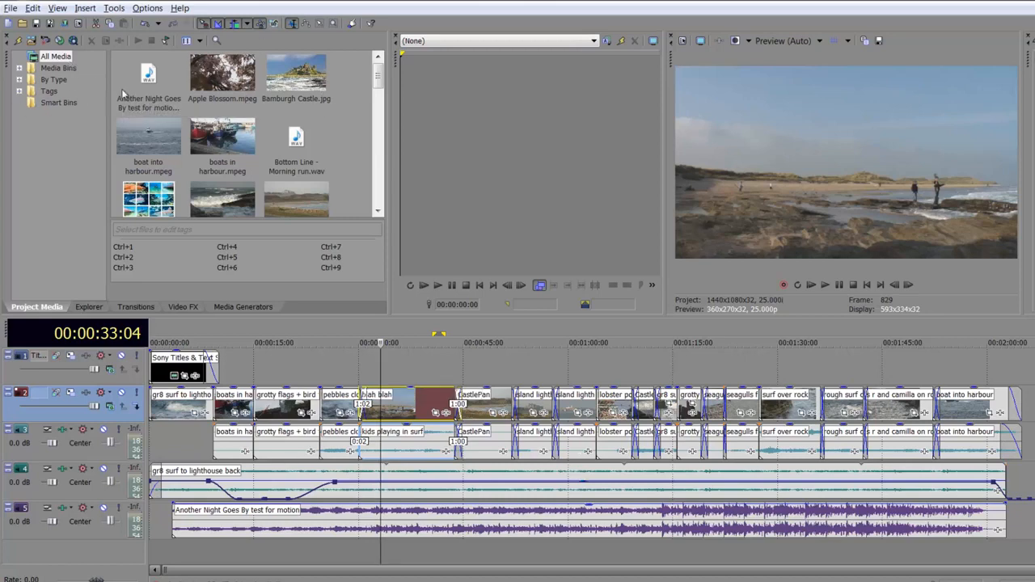
drag(379, 85, 381, 114)
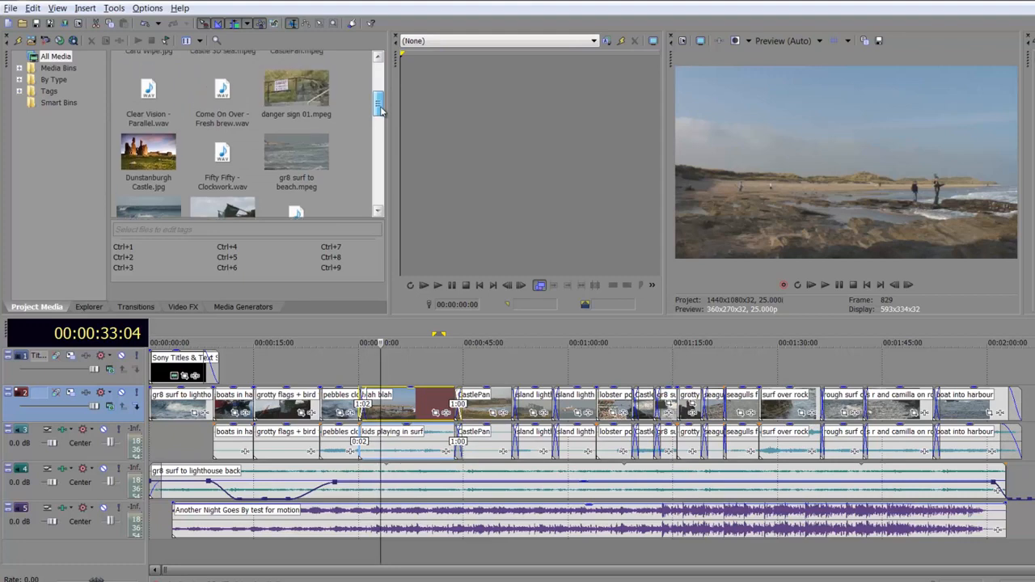
drag(382, 113, 383, 130)
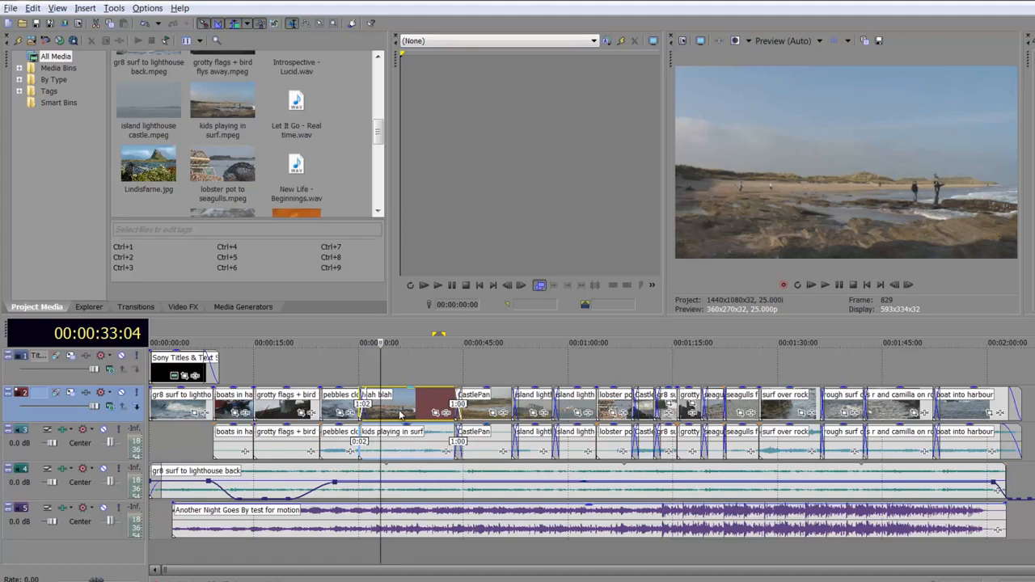
Go to the "blah blah" clip's end edge and time-stretch it outward to a playback rate of about 90%, rippling the following clips.
key(])
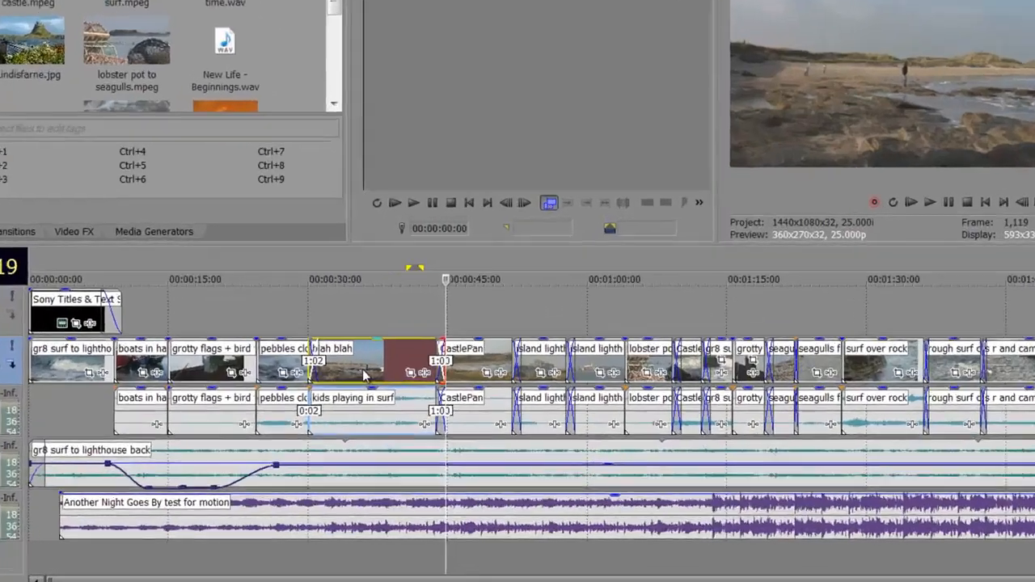
key(ctrl+KP_6)
key(ctrl+KP_6)
key(ctrl+KP_6)
key(ctrl+KP_6)
key(ctrl+KP_6)
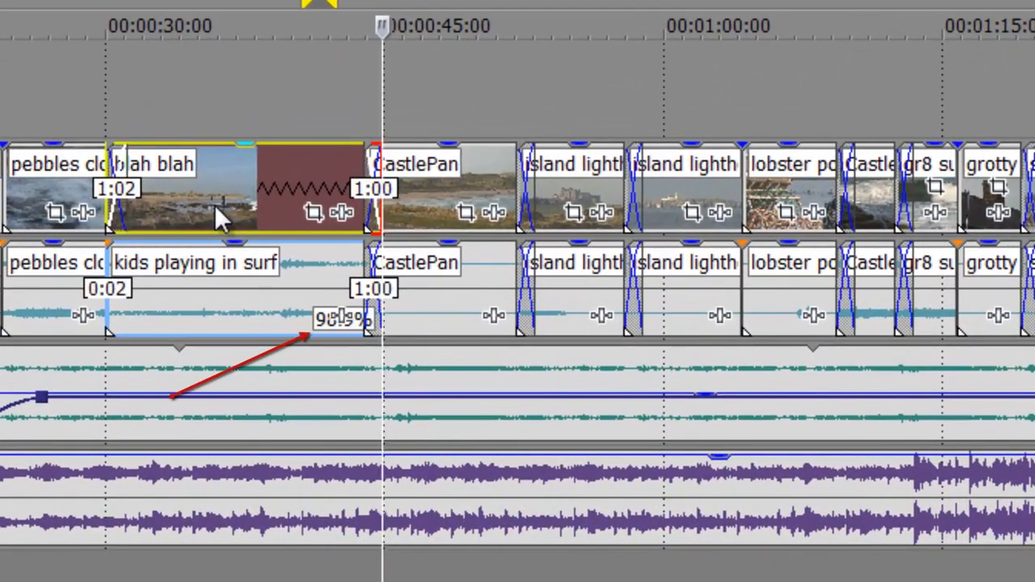
key(ctrl+KP_6)
key(ctrl+KP_6)
key(ctrl+KP_6)
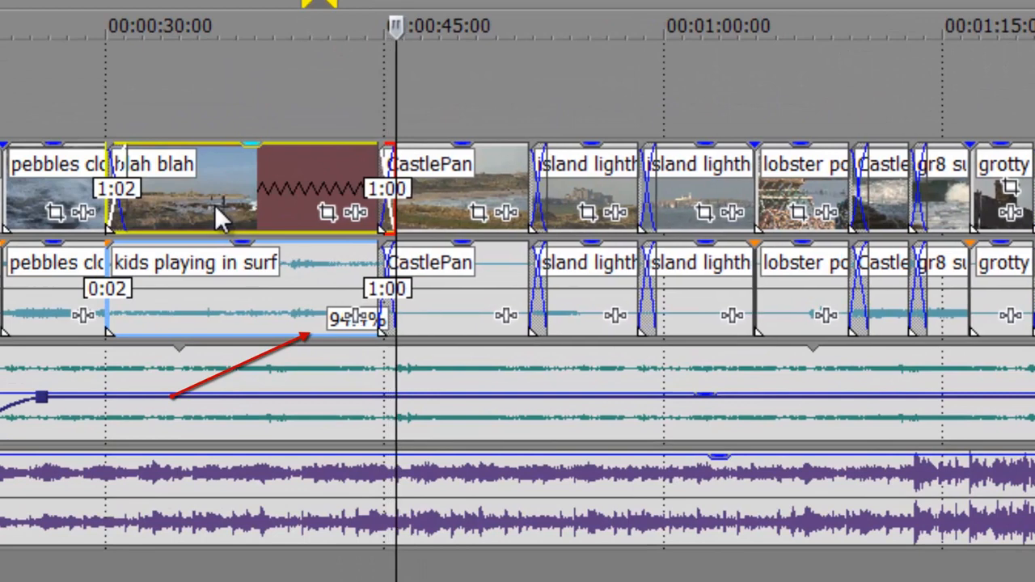
key(ctrl+KP_6)
key(ctrl+KP_6)
key(ctrl+KP_6)
key(ctrl+KP_6)
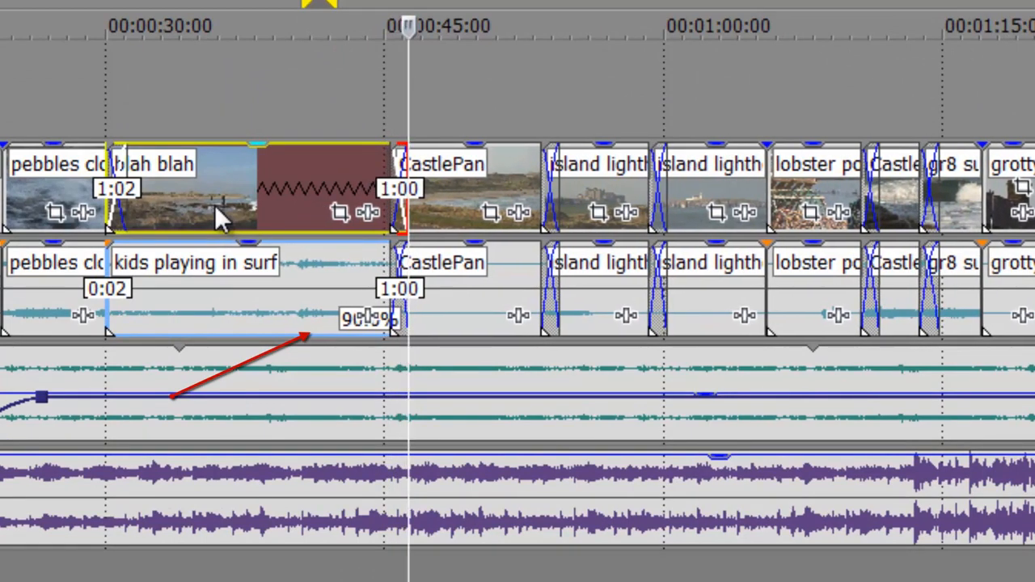
key(ctrl+KP_6)
Time-compress the "blah blah" clip by moving its end edge inward to a playback rate of about 110%, rippling the following clips.
key(ctrl+KP_4)
key(ctrl+KP_4)
key(ctrl+KP_4)
key(ctrl+KP_4)
key(ctrl+KP_4)
key(ctrl+KP_4)
key(ctrl+KP_4)
key(ctrl+KP_4)
key(ctrl+KP_4)
key(ctrl+KP_4)
key(ctrl+KP_4)
key(ctrl+KP_4)
key(ctrl+KP_4)
key(ctrl+KP_4)
key(ctrl+KP_4)
key(ctrl+KP_4)
key(ctrl+KP_4)
key(ctrl+KP_4)
key(ctrl+KP_4)
key(ctrl+KP_4)
key(ctrl+KP_4)
key(ctrl+KP_4)
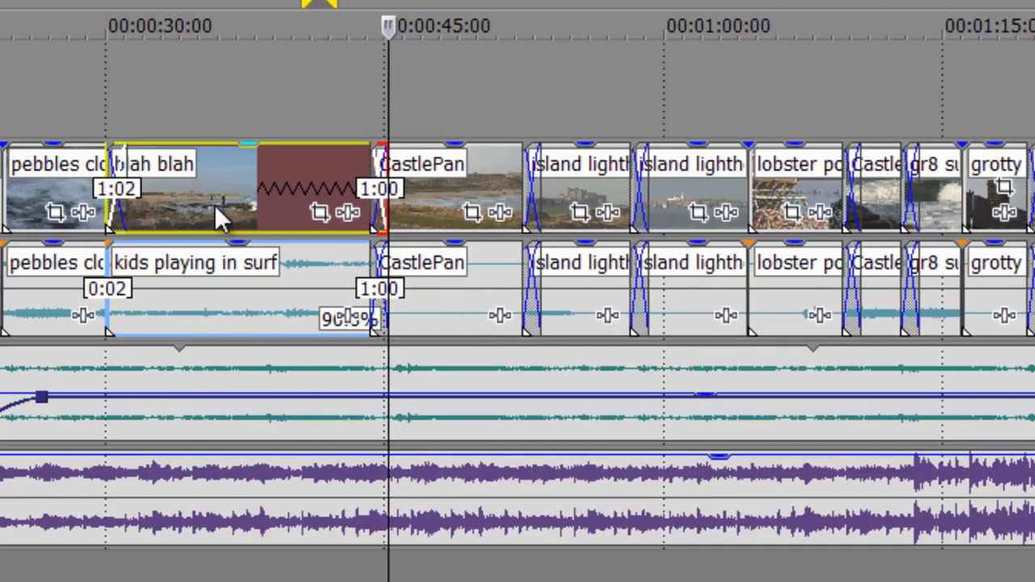
key(ctrl+KP_4)
key(ctrl+KP_4)
key(ctrl+KP_4)
key(ctrl+KP_4)
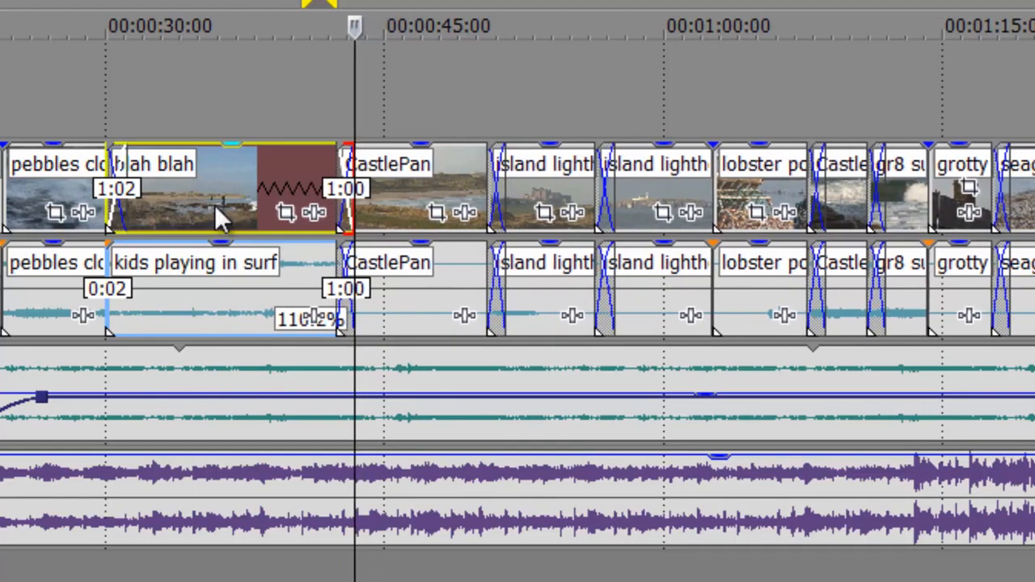
key(ctrl+KP_4)
Time-stretch the "blah blah" clip outward again from its end edge to a playback rate of about 105%.
key(ctrl+KP_6)
key(ctrl+KP_6)
key(ctrl+KP_6)
key(ctrl+KP_6)
key(ctrl+KP_6)
key(ctrl+KP_6)
key(ctrl+KP_6)
key(ctrl+KP_6)
key(ctrl+KP_6)
key(ctrl+KP_6)
key(ctrl+KP_6)
key(ctrl+KP_6)
key(ctrl+KP_6)
key(ctrl+KP_6)
key(ctrl+KP_6)
key(ctrl+KP_6)
key(ctrl+KP_6)
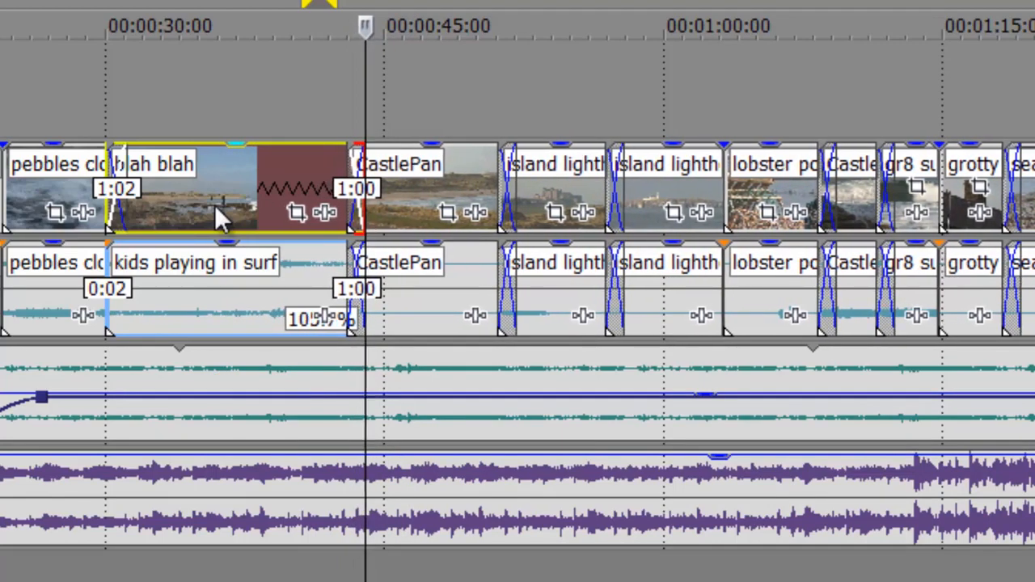
Time-stretch the "blah blah" clip further outward by moving its end edge to 00:00:44:19, rippling the following clips.
key(ctrl+KP_6)
key(ctrl+KP_6)
key(ctrl+KP_6)
key(ctrl+KP_6)
key(ctrl+KP_6)
key(ctrl+KP_6)
key(ctrl+KP_6)
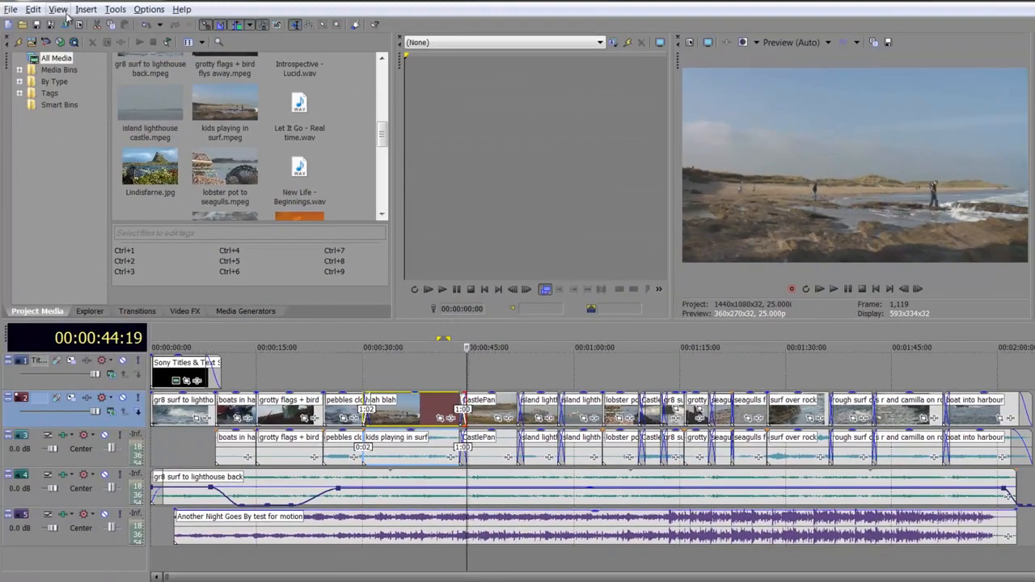
Hide the active take information on the timeline clips.
click(67, 15)
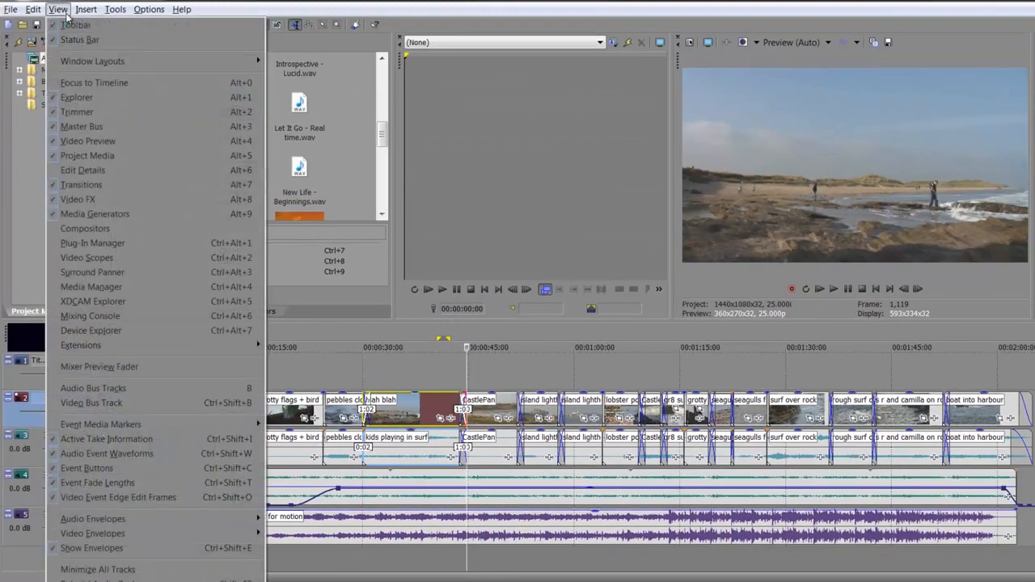
click(91, 442)
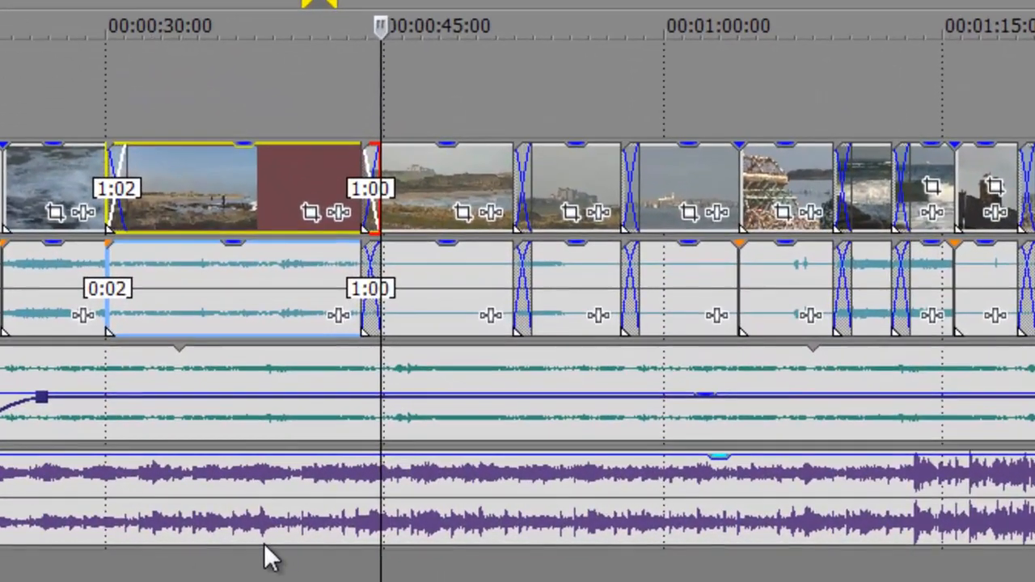
Time-compress the selected beach clip slightly from its end edge, and stretch it back out to 00:00:44:19.
key(ctrl+KP_4)
key(ctrl+KP_4)
key(ctrl+KP_4)
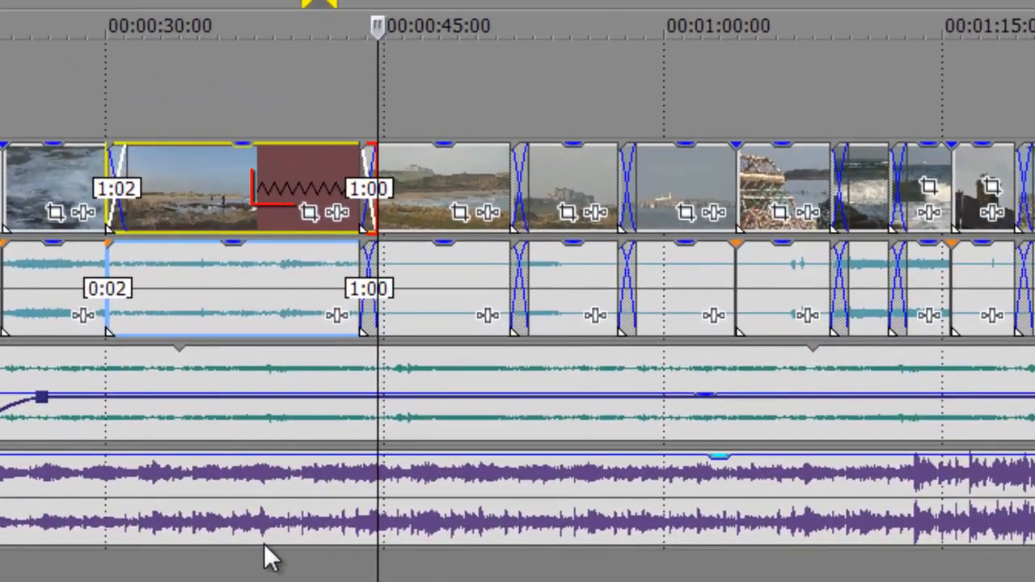
key(ctrl+KP_6)
key(ctrl+KP_4)
key(ctrl+KP_4)
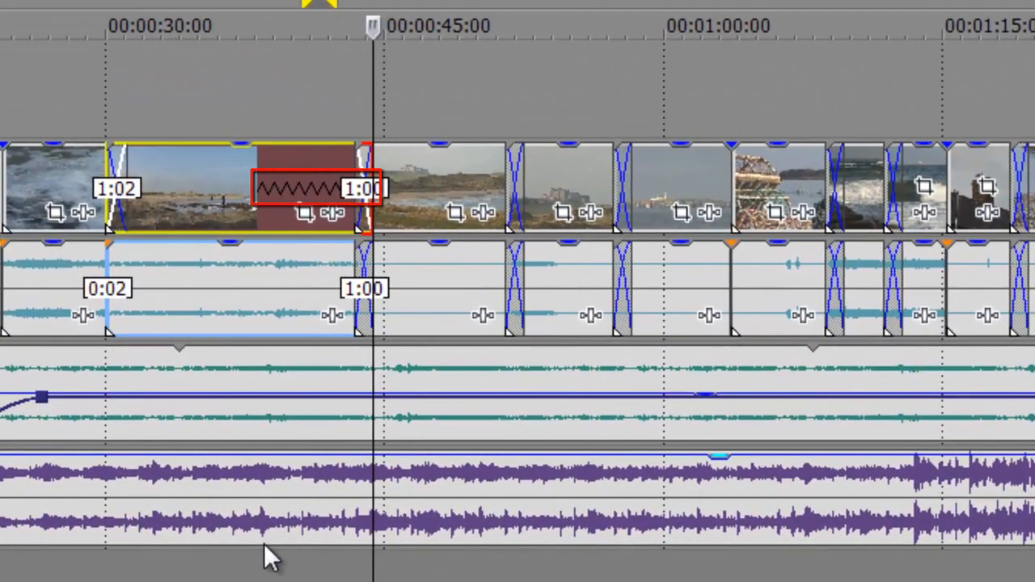
key(ctrl+KP_6)
key(ctrl+KP_6)
key(ctrl+KP_6)
key(ctrl+KP_6)
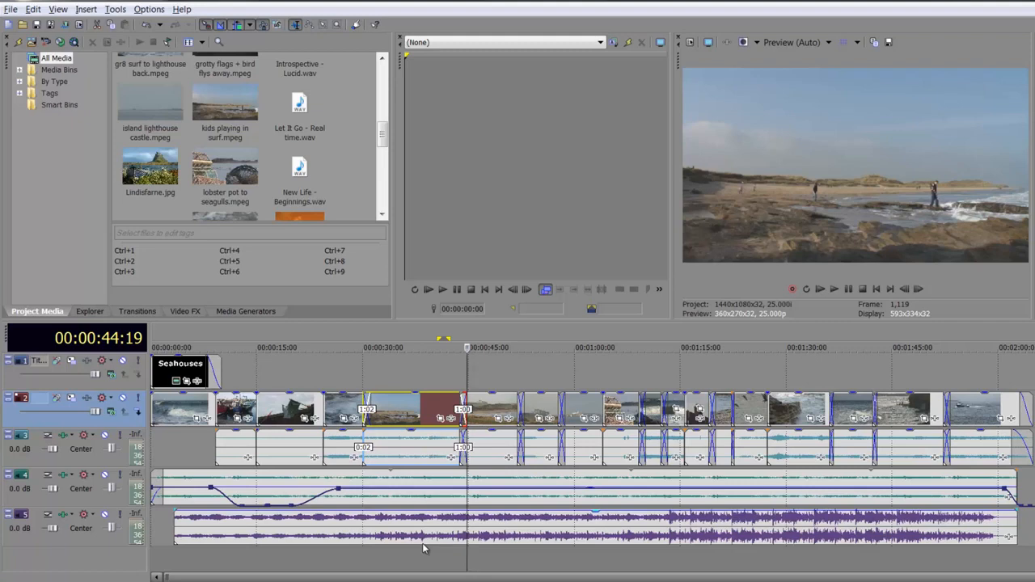
Enter expanded edit mode at the beach clip's start crossfade and trim the clip's start edge two frames later to 00:00:30:03.
key(5)
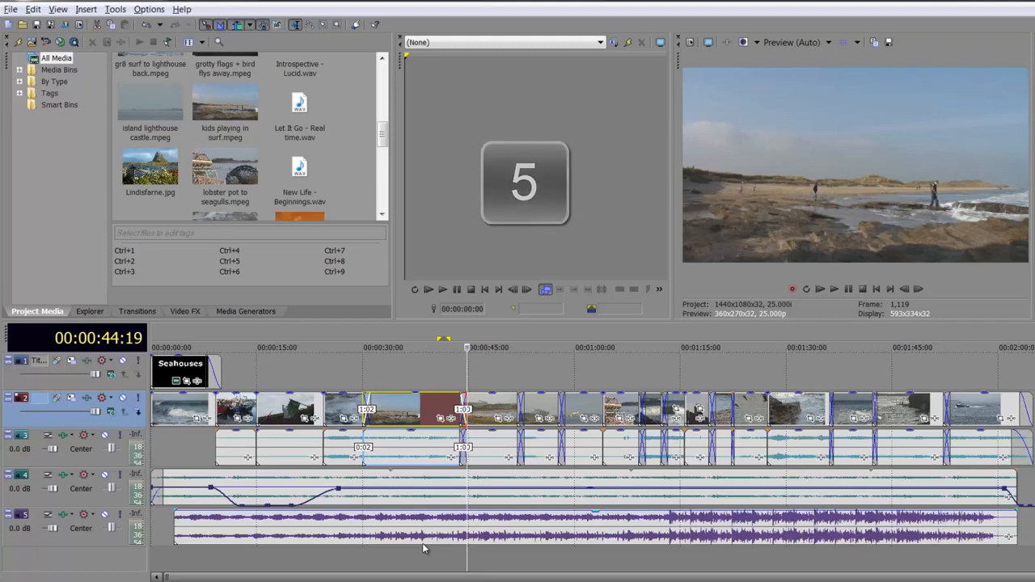
key(5)
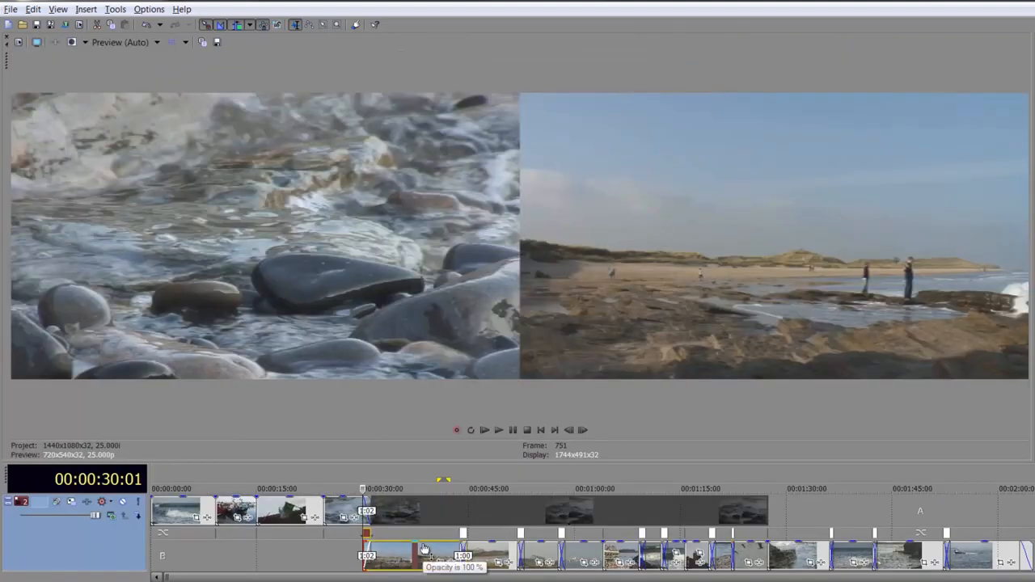
key(KP_3)
key(KP_3)
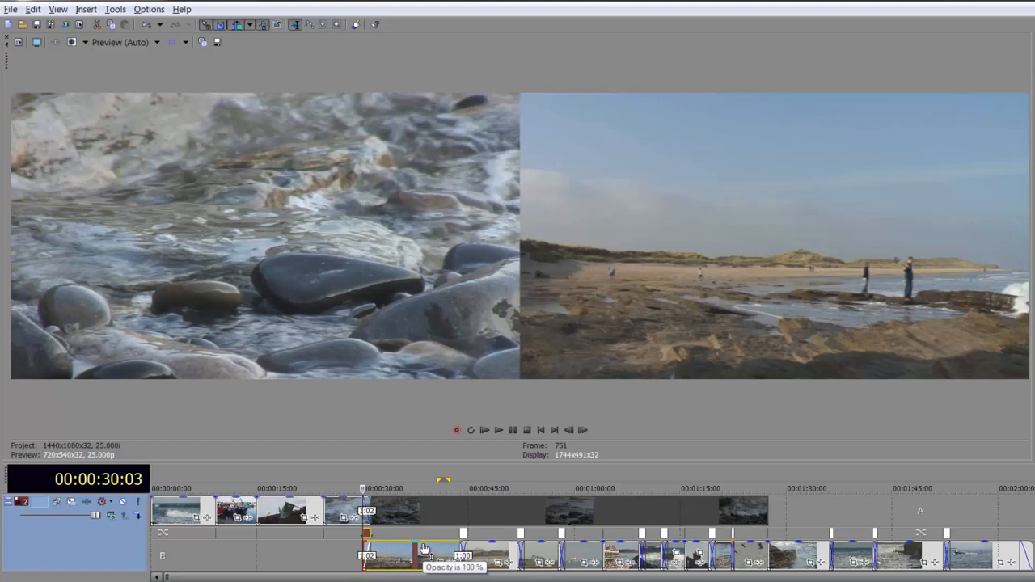
Trim the beach clip's start edge frame by frame back and forth between 00:00:29:24 and 00:00:30:03, comparing the split preview.
key(KP_1)
key(KP_1)
key(KP_1)
key(KP_1)
key(KP_3)
key(KP_3)
key(KP_3)
key(KP_3)
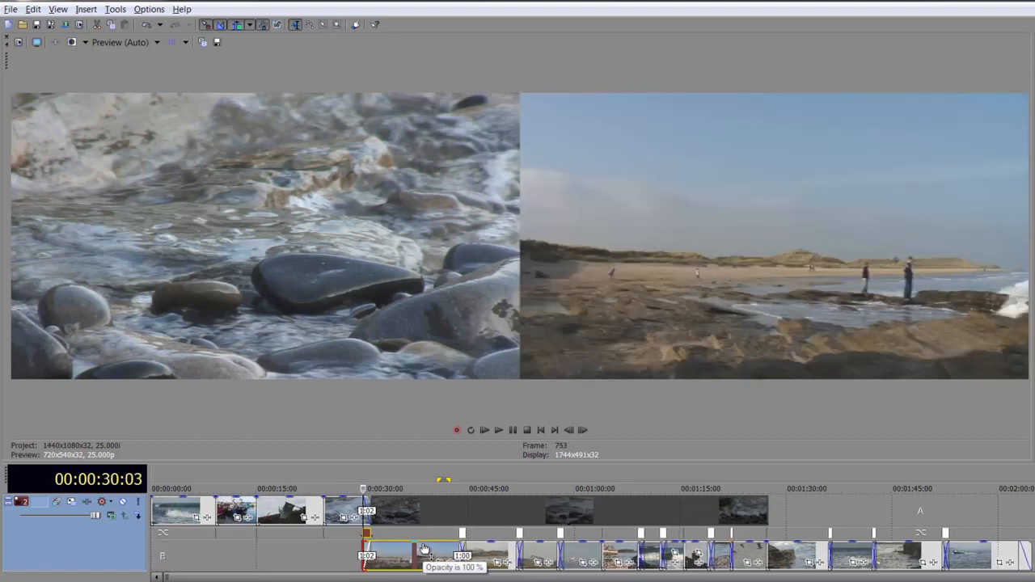
key(KP_1)
key(KP_1)
key(KP_1)
key(KP_1)
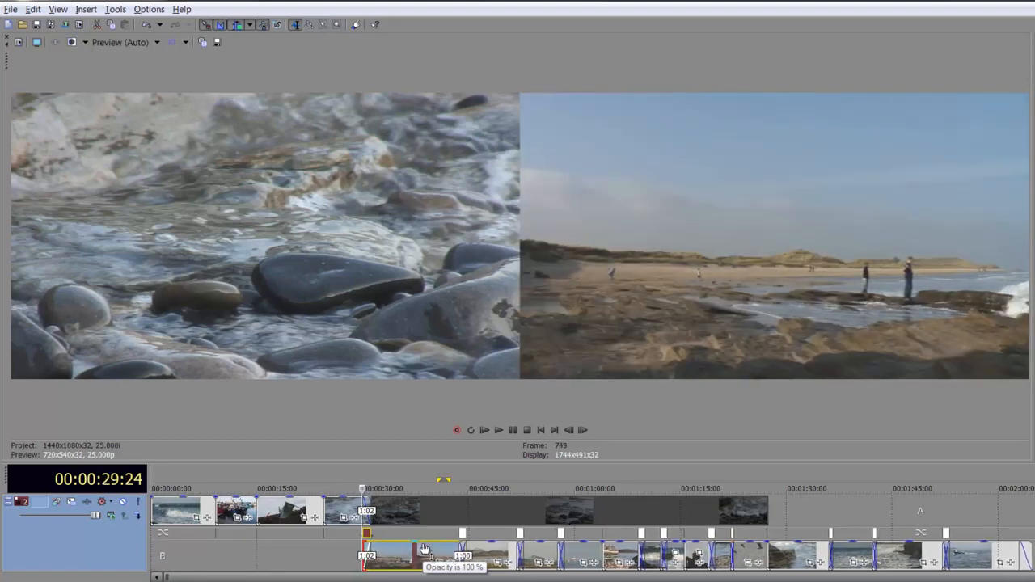
key(KP_3)
key(KP_3)
key(KP_3)
key(KP_3)
key(KP_1)
key(KP_1)
key(KP_1)
key(KP_1)
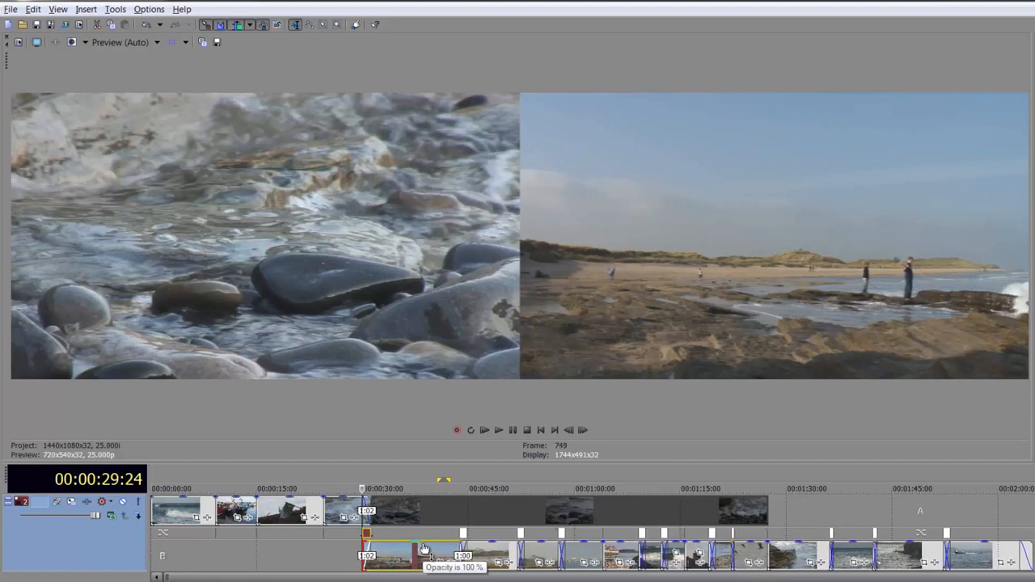
Switch back and forth between the neighbouring event edges at the pebbles-to-beach crossfade in expanded edit mode.
key(KP_7)
key(KP_9)
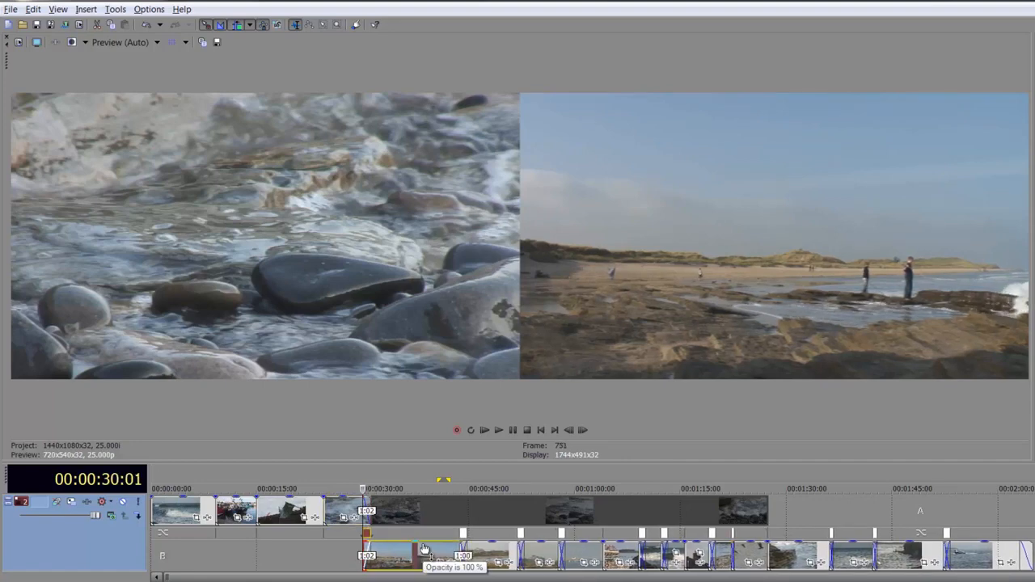
key(KP_7)
key(KP_9)
key(KP_7)
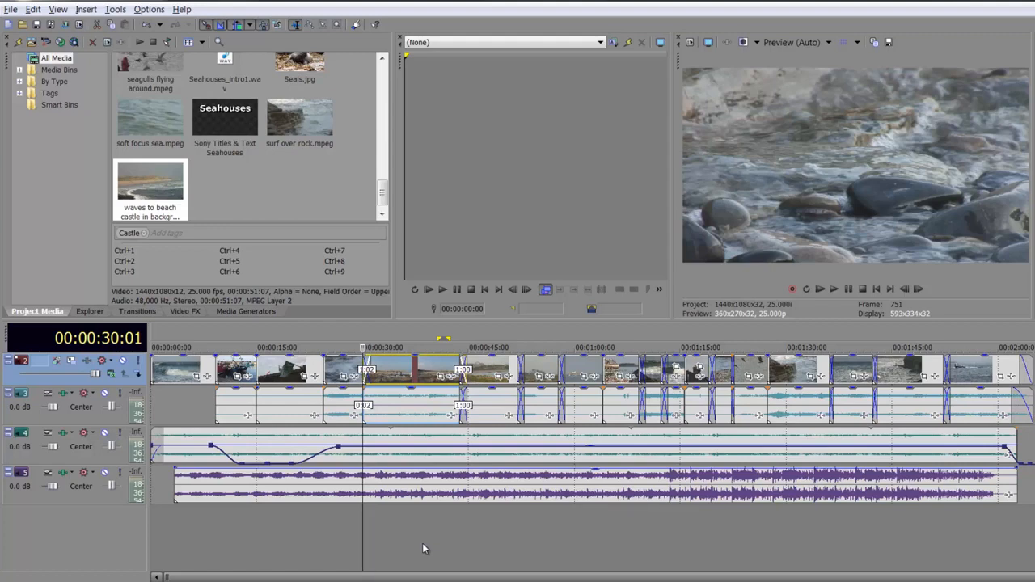
Preview the crossfade around 00:00:30:01 on the timeline and stop playback.
key(0)
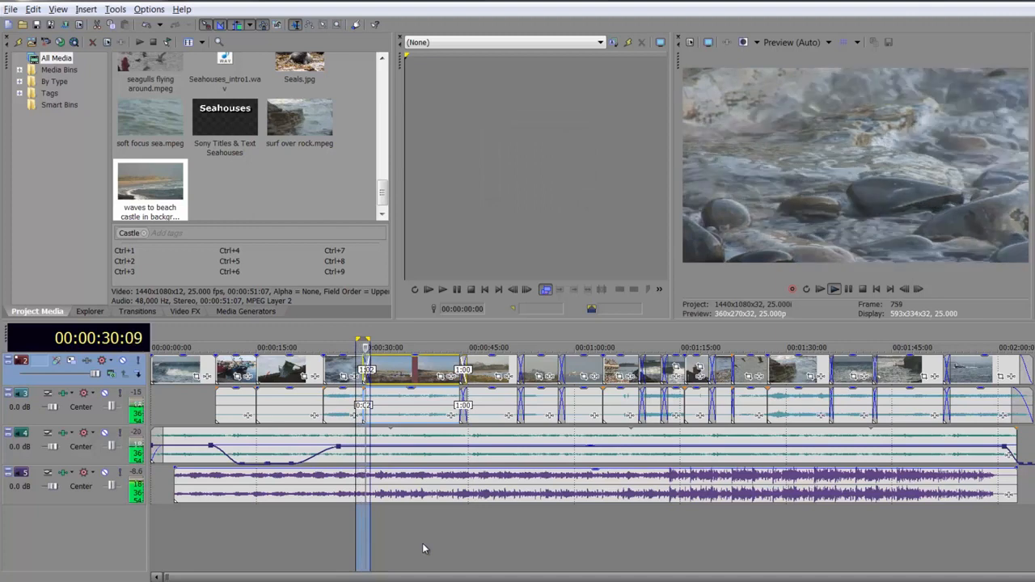
key(space)
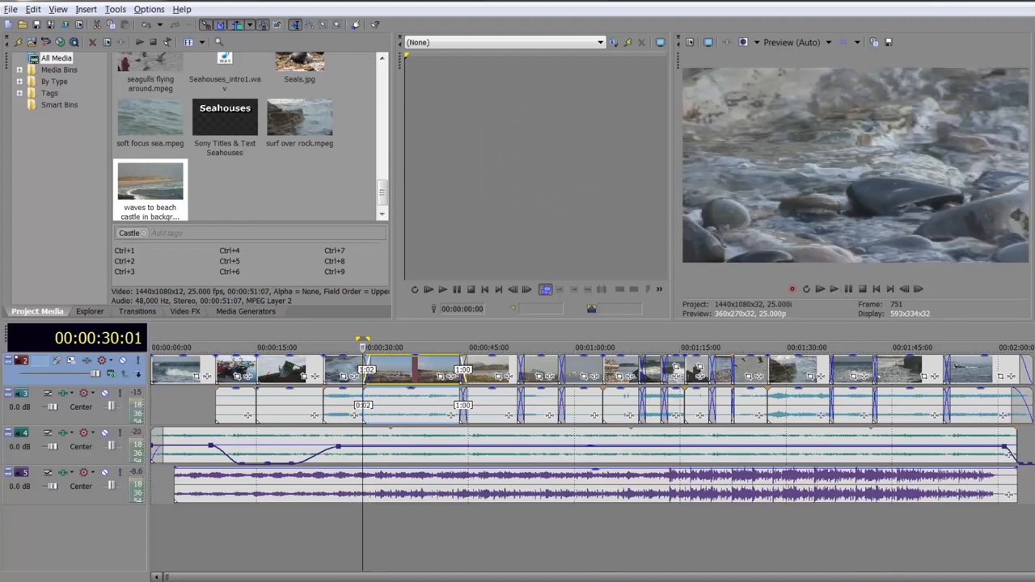
Select the beach video clip on track 2, move it up to track 1 and return it to track 2.
scroll(371, 416, up, 1)
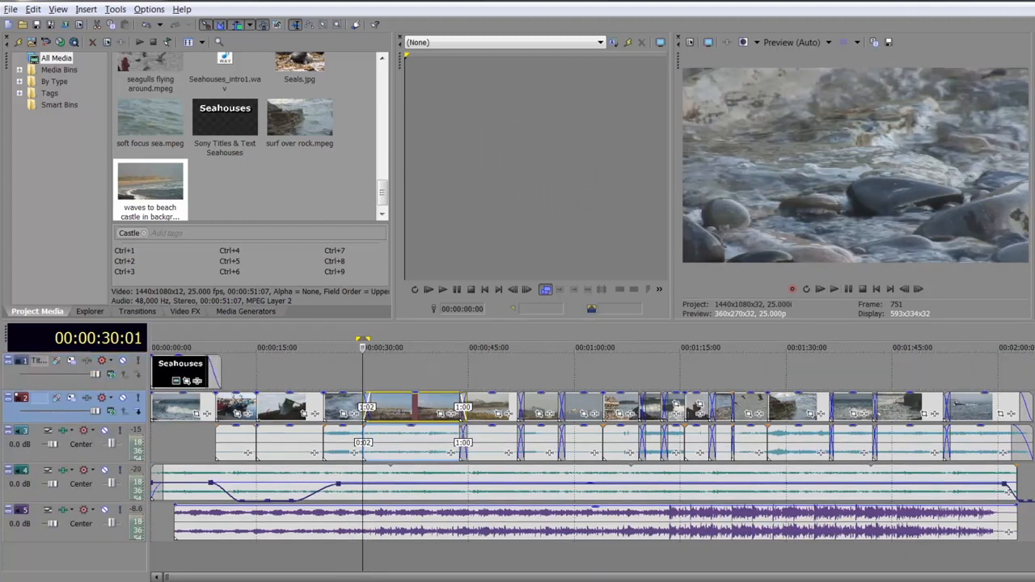
click(420, 408)
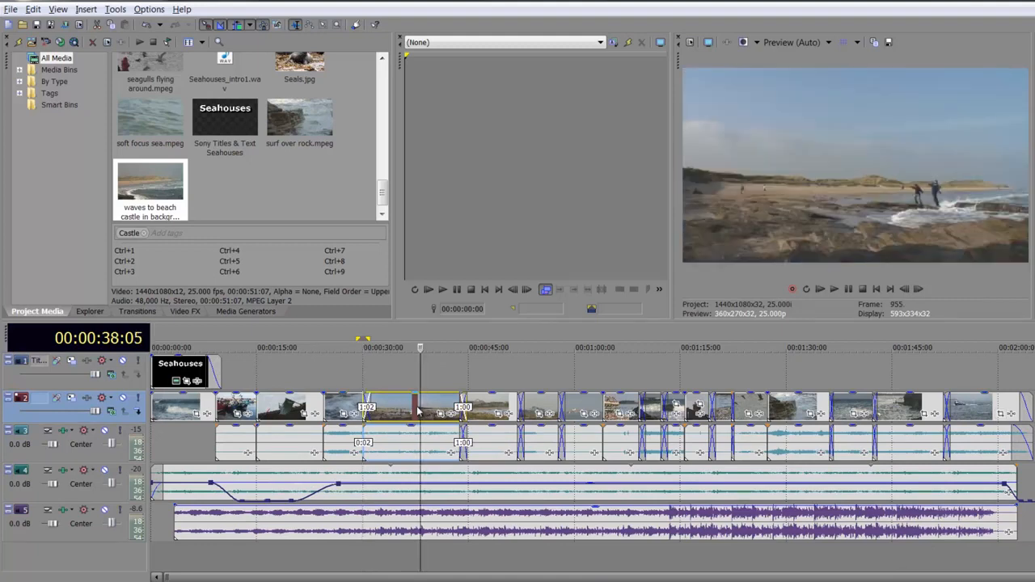
key(KP_8)
key(KP_8)
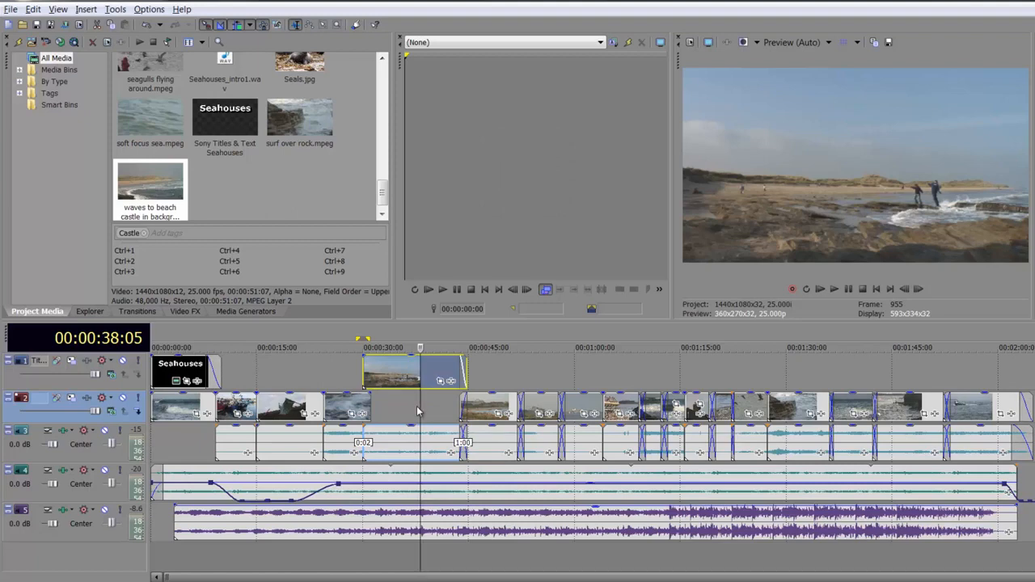
key(KP_2)
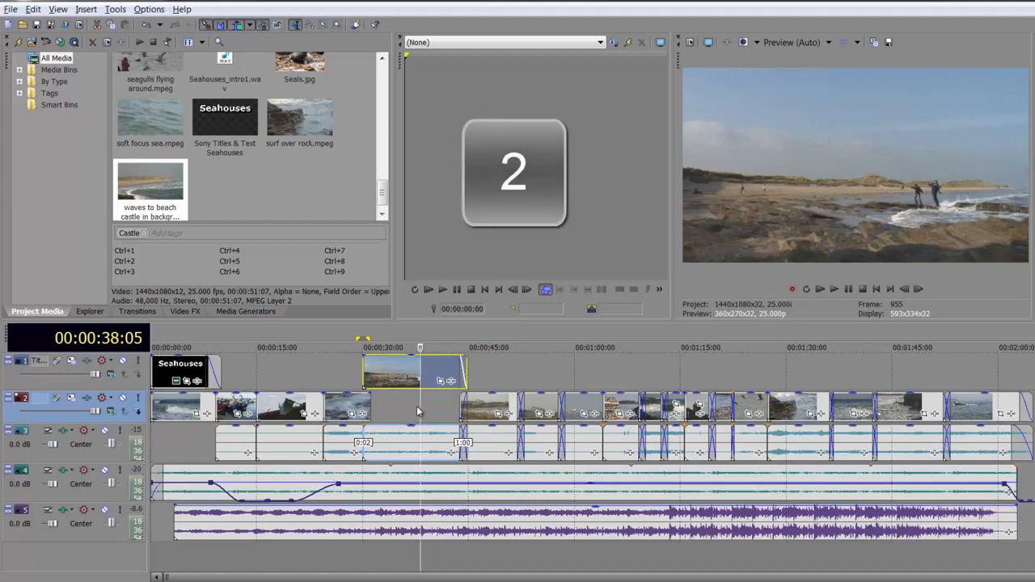
key(KP_2)
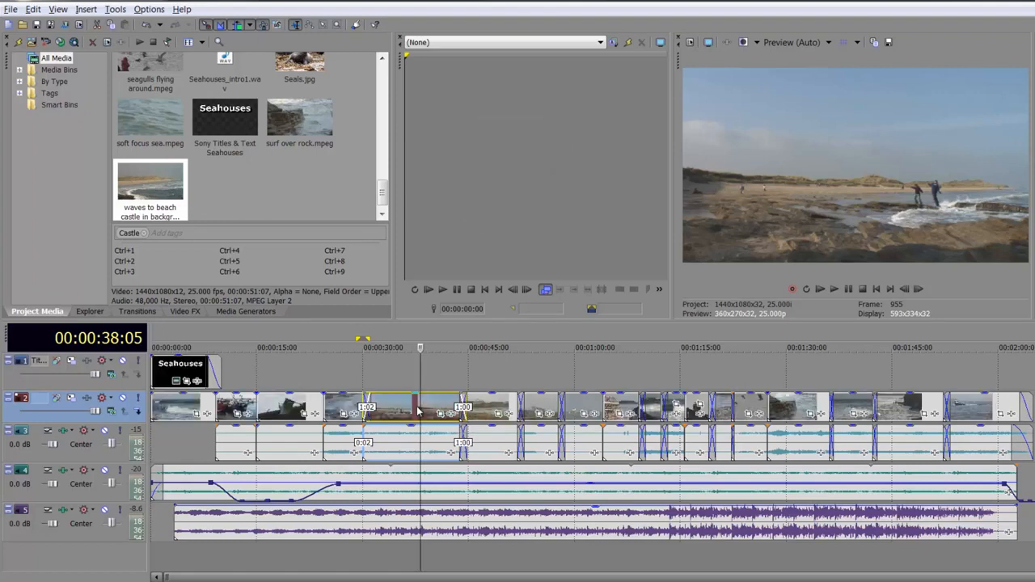
Select the beach clip's audio on track 3, move it down through track 4 to track 5, and return it to track 3.
click(415, 450)
key(KP_2)
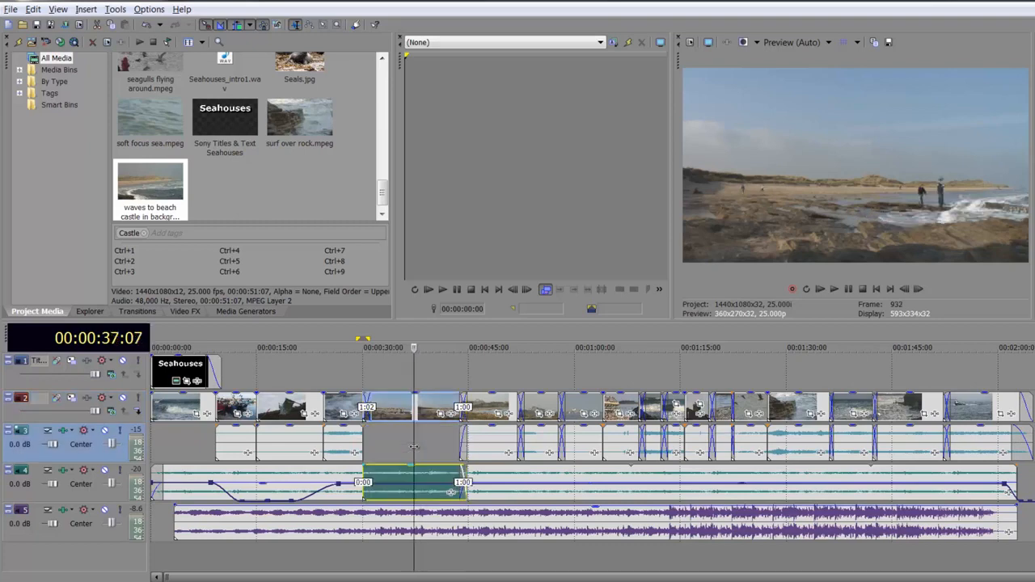
key(KP_2)
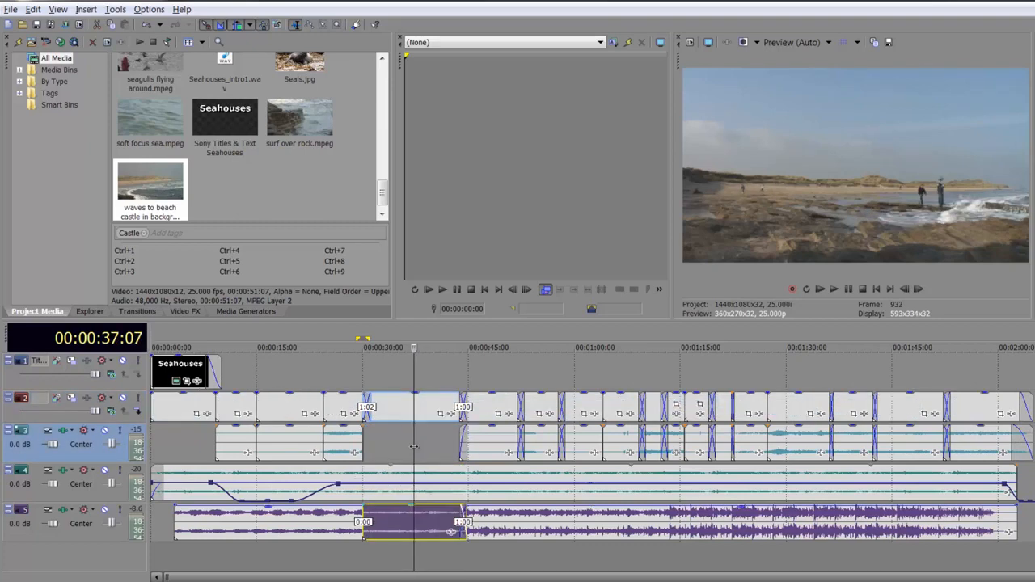
key(KP_8)
key(KP_8)
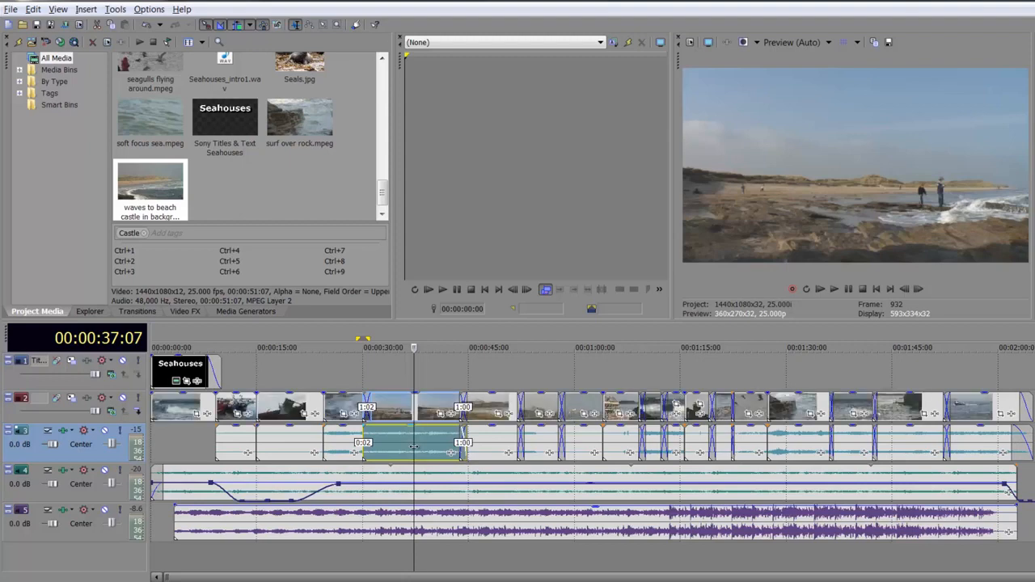
Select the beach video clip on track 2 at 00:00:39:23 and bring up the keyboard shortcuts help.
click(432, 404)
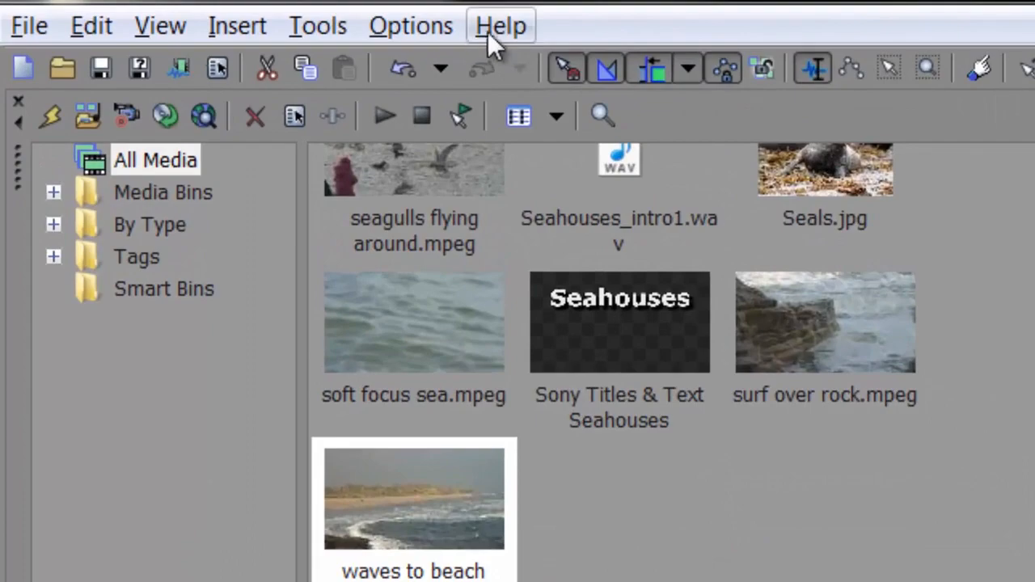
click(497, 29)
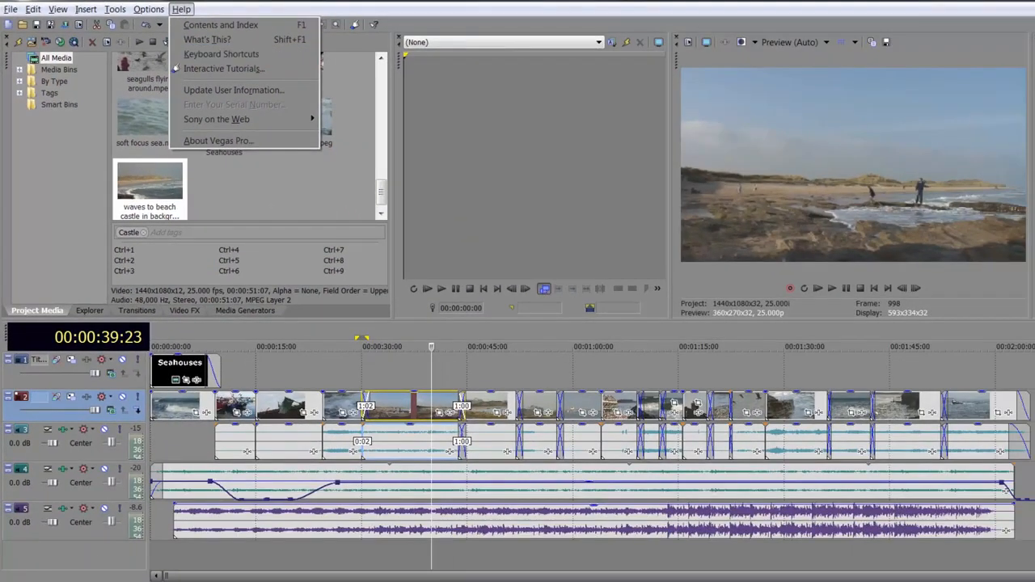
drag(1034, 24, 520, 30)
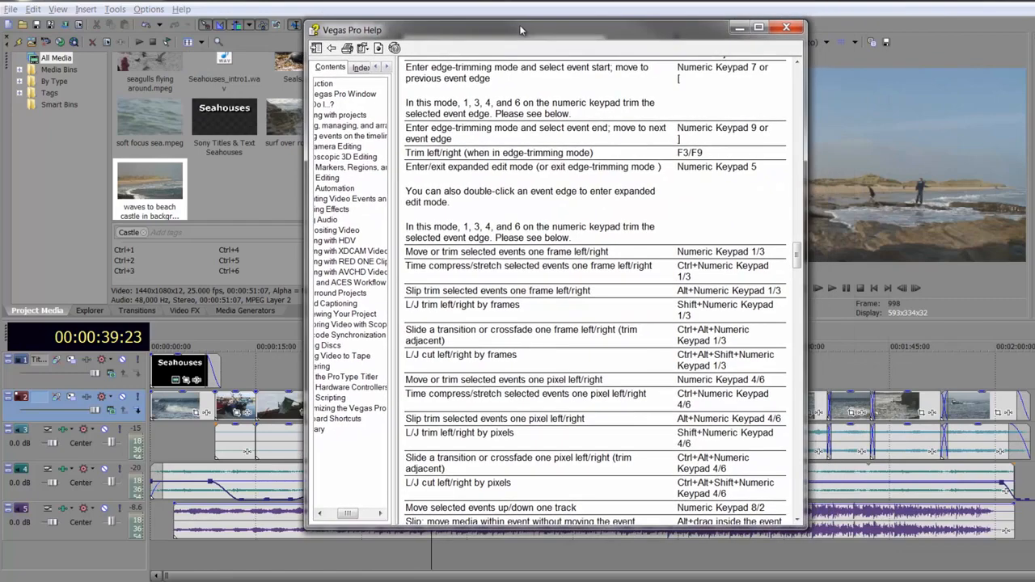
Review the numeric keypad trimming, stretching and track-moving shortcuts under Event selection and editing, and move the help window off the timeline.
scroll(498, 117, up, 8)
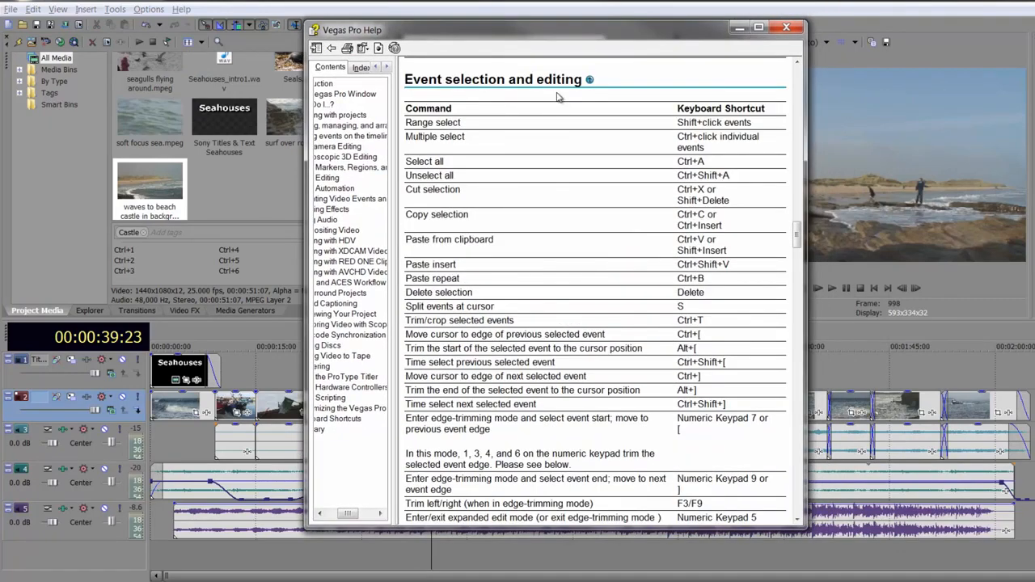
scroll(556, 97, down, 8)
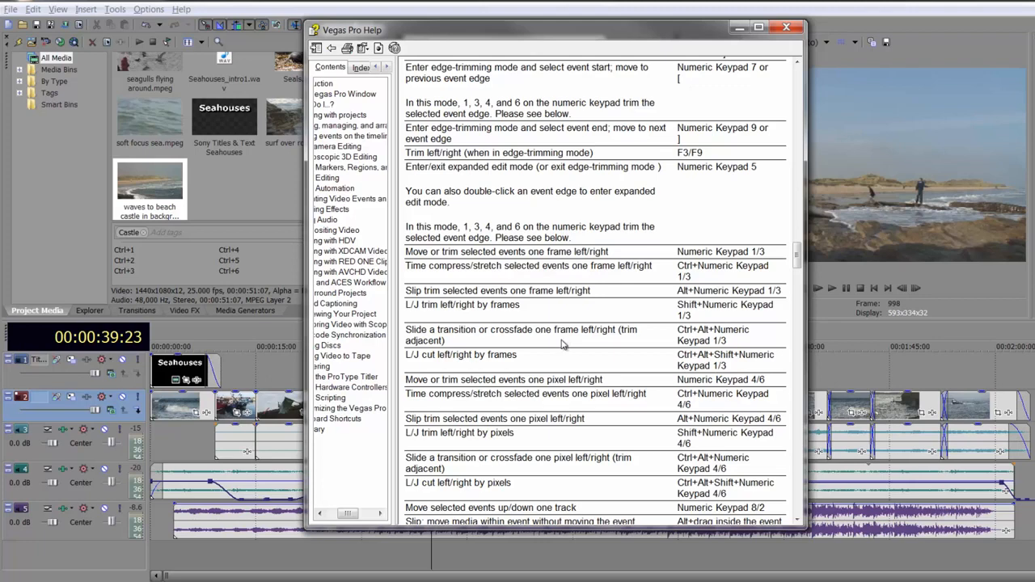
scroll(564, 345, down, 2)
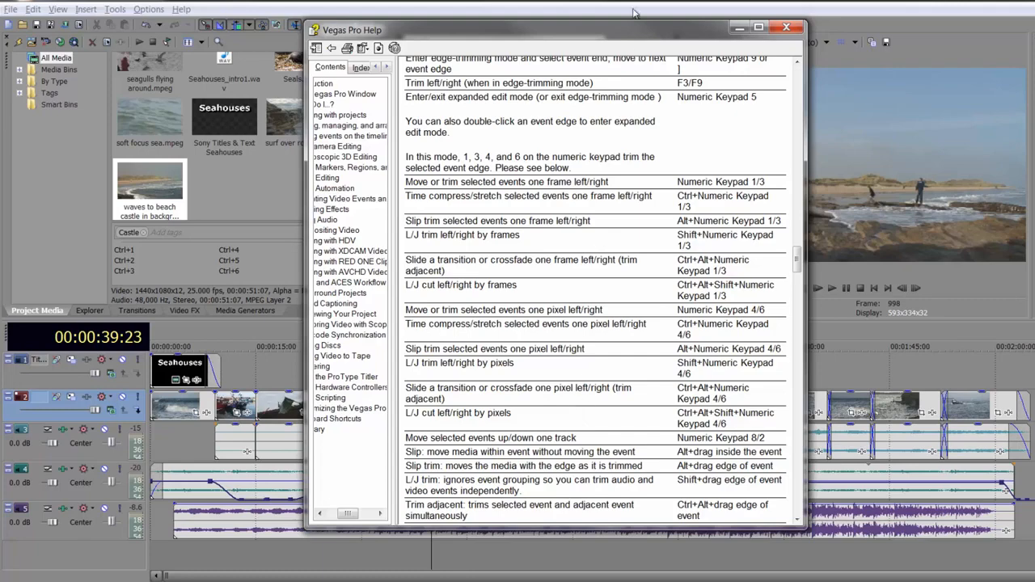
drag(631, 36, 1034, 51)
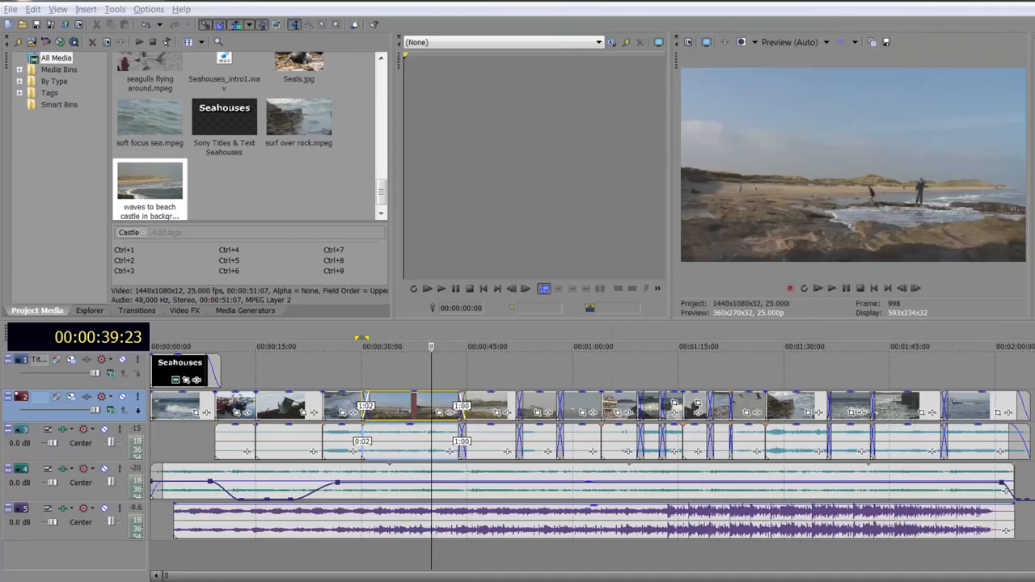